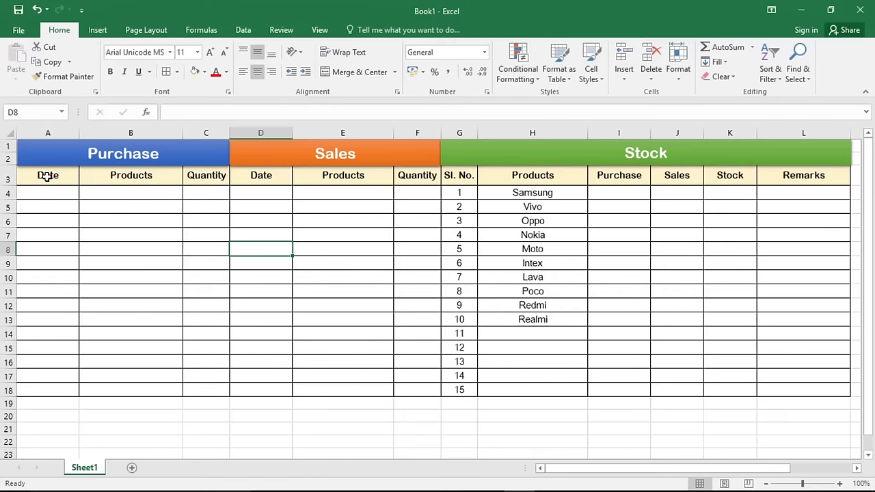
left_click(44, 175)
left_click(112, 182)
left_click(198, 182)
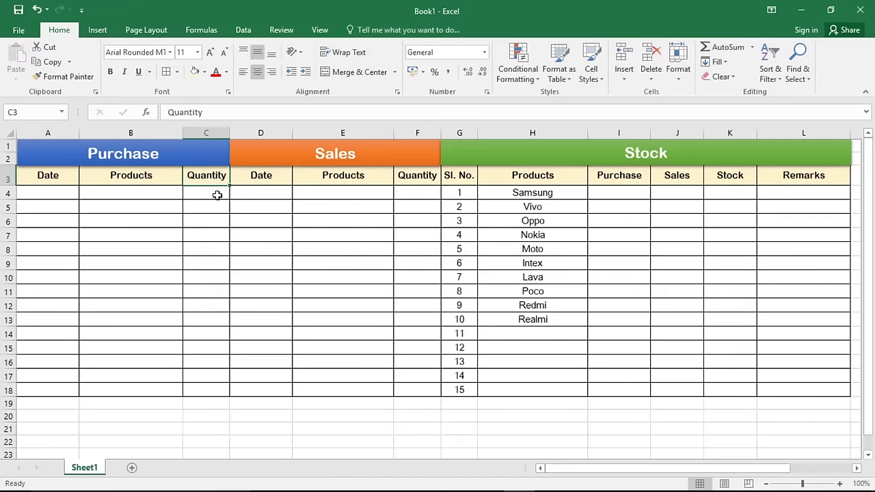
left_click(253, 181)
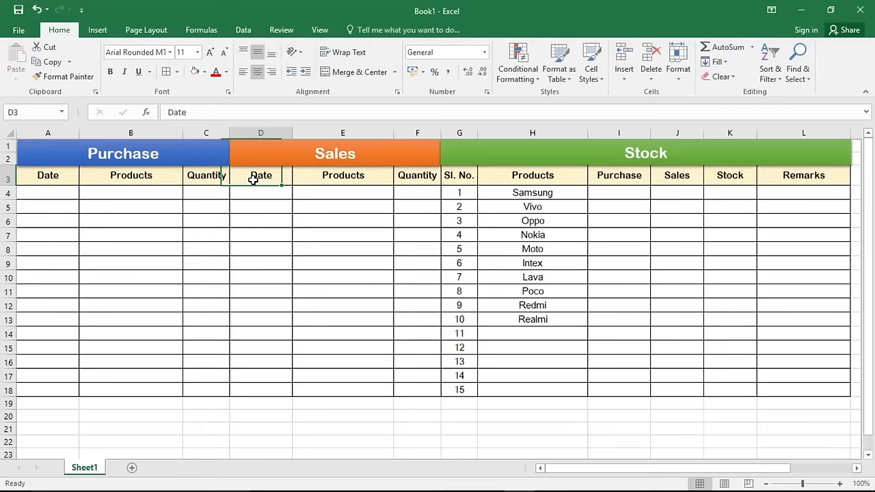
left_click(331, 183)
left_click(408, 182)
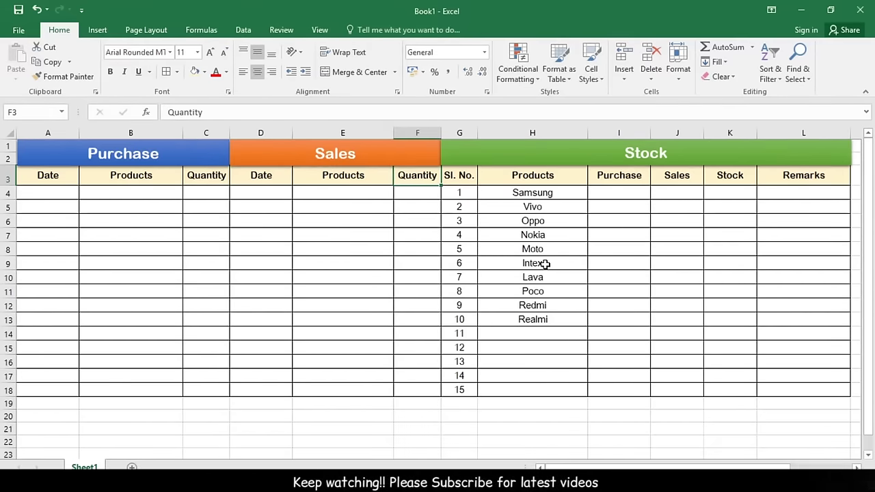
left_click(290, 247)
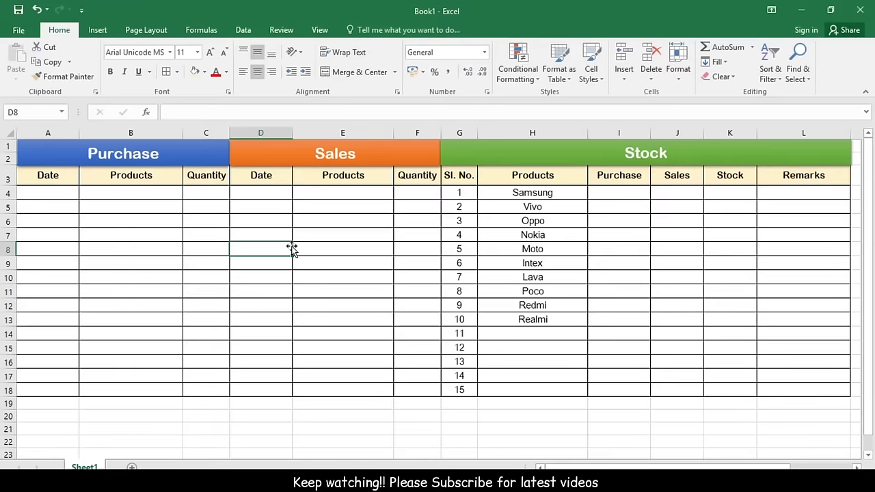
left_click(48, 193)
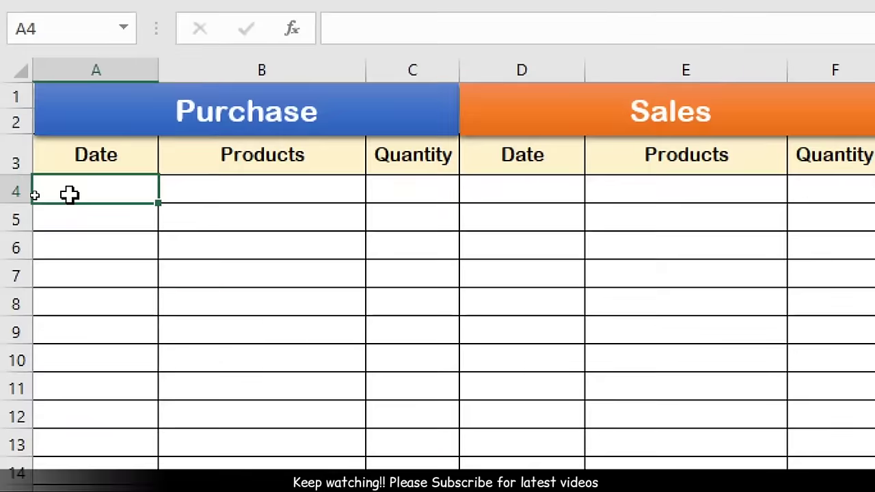
- Enter =TODAY() in A4 so the first Purchase date shows 09-05-2021
type("=")
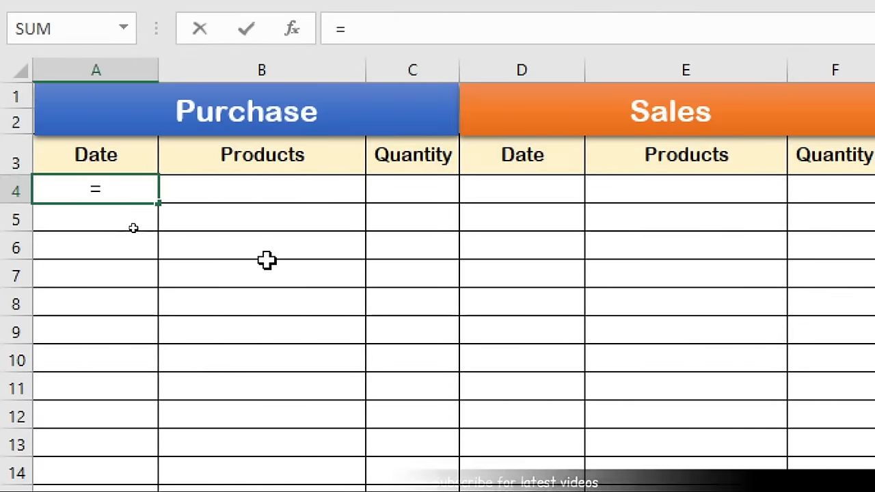
type("today")
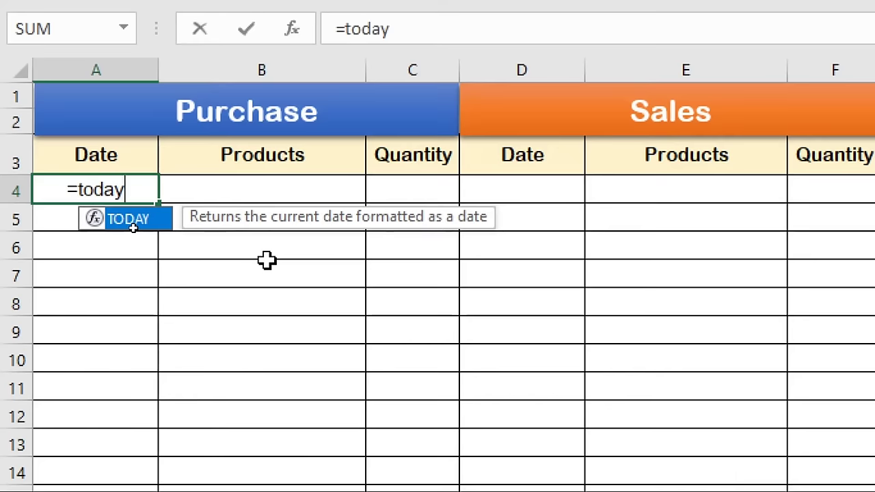
type("()")
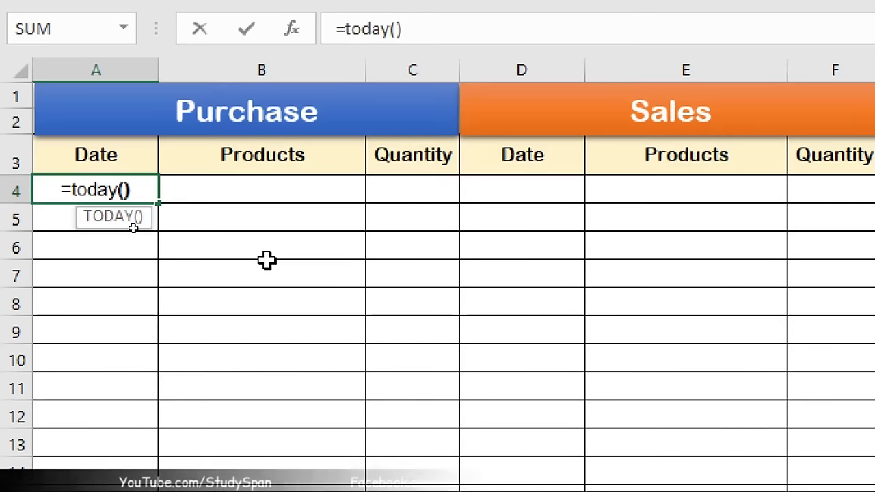
key("Return")
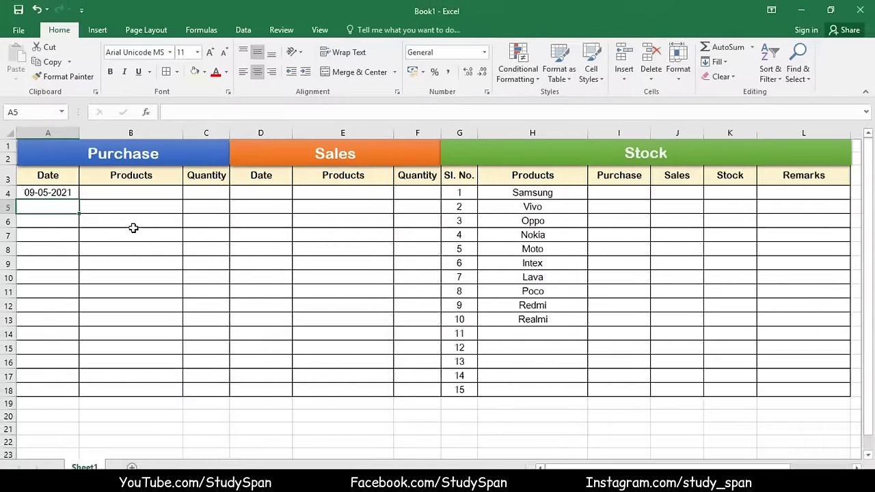
left_click(125, 194)
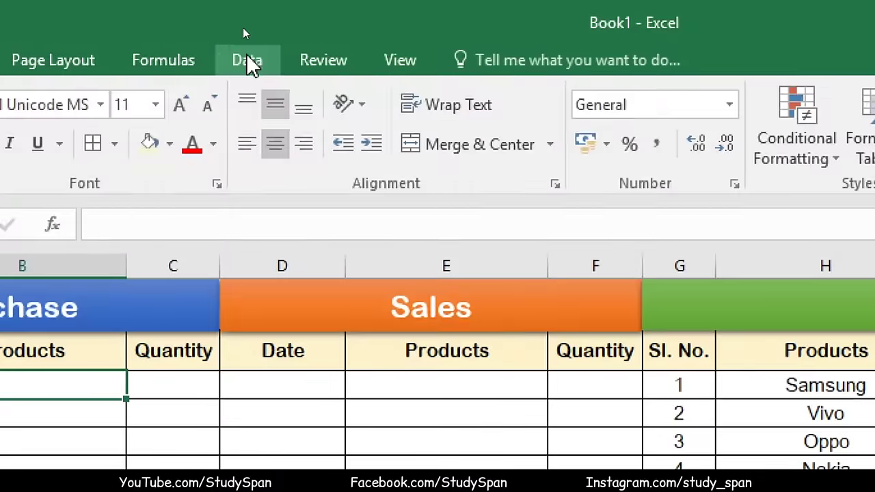
- Give B4 a List data validation sourced from H4:H13 and copy it down toward B18
left_click(243, 30)
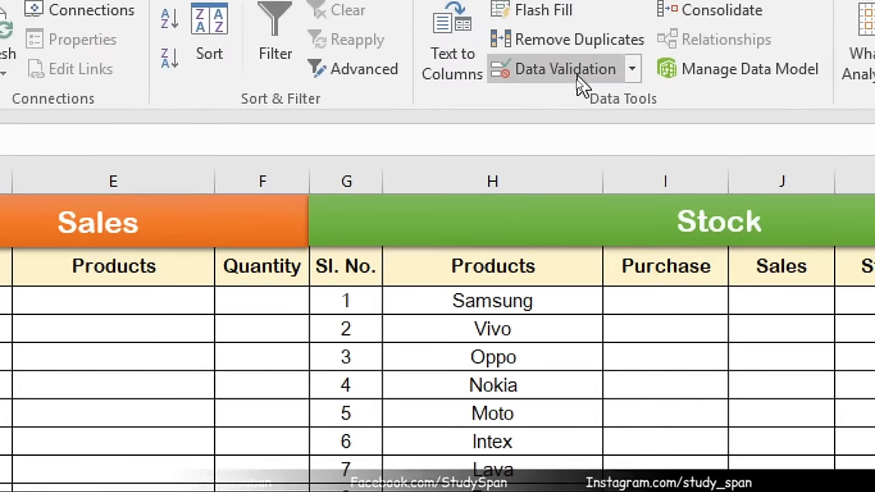
left_click(582, 79)
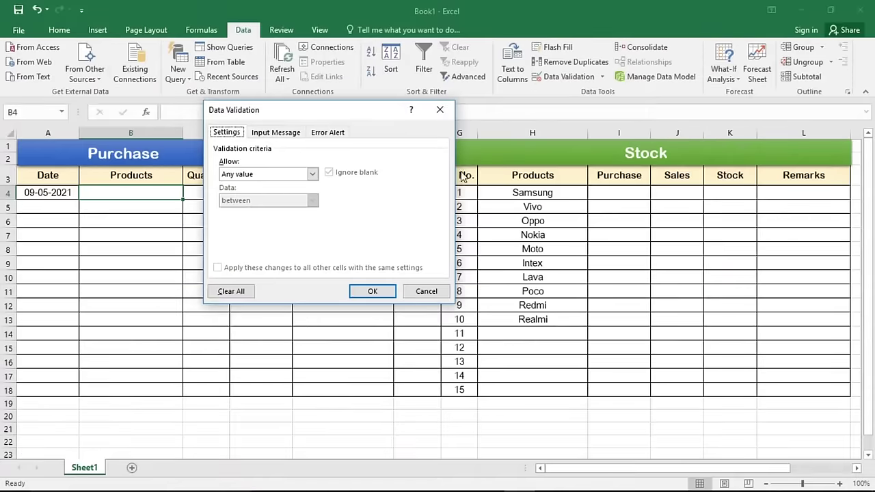
left_click_drag(301, 111, 344, 46)
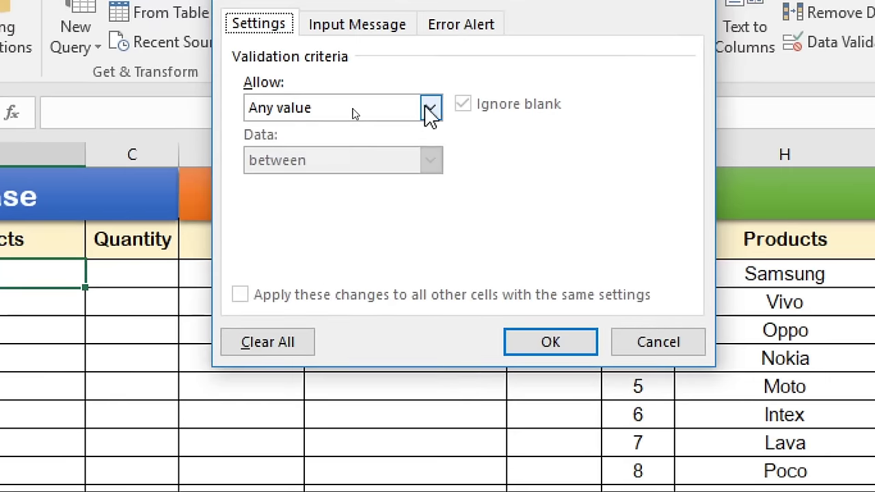
left_click(356, 110)
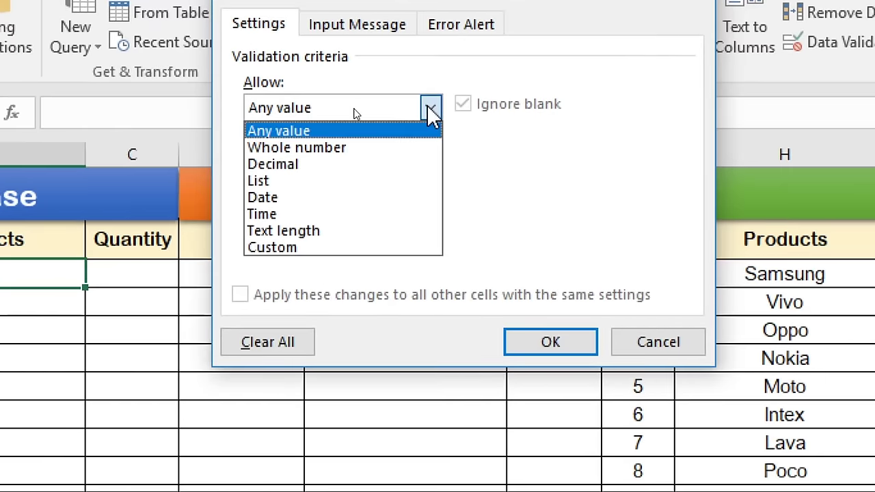
left_click(295, 182)
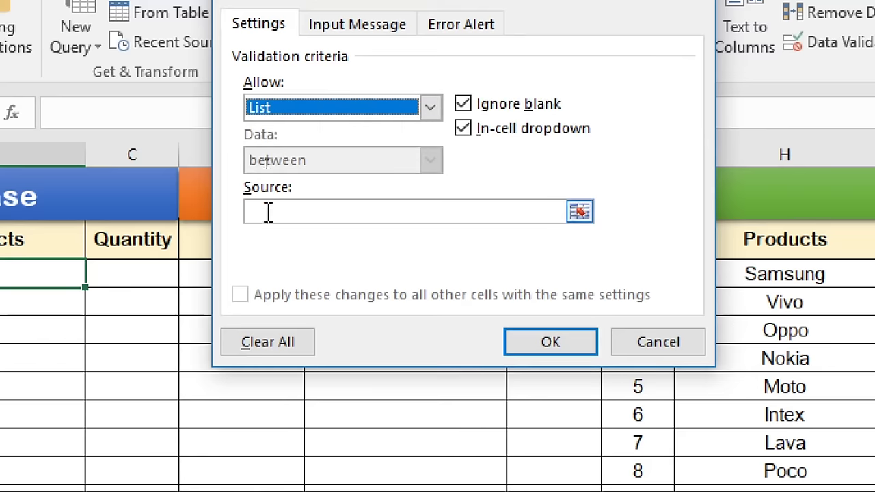
left_click(284, 212)
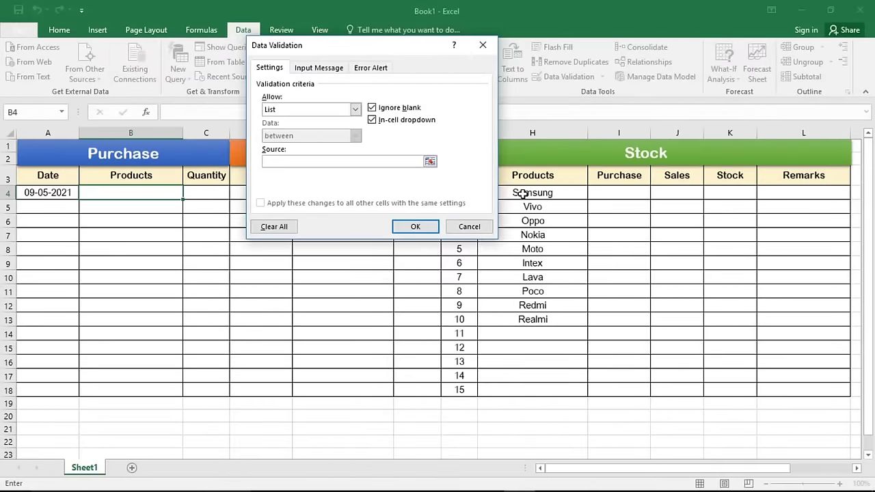
left_click_drag(523, 194, 519, 318)
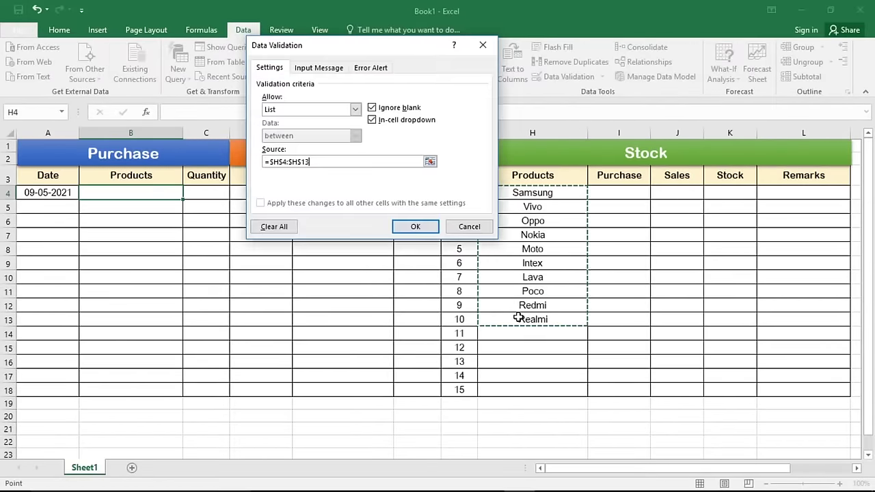
left_click(418, 228)
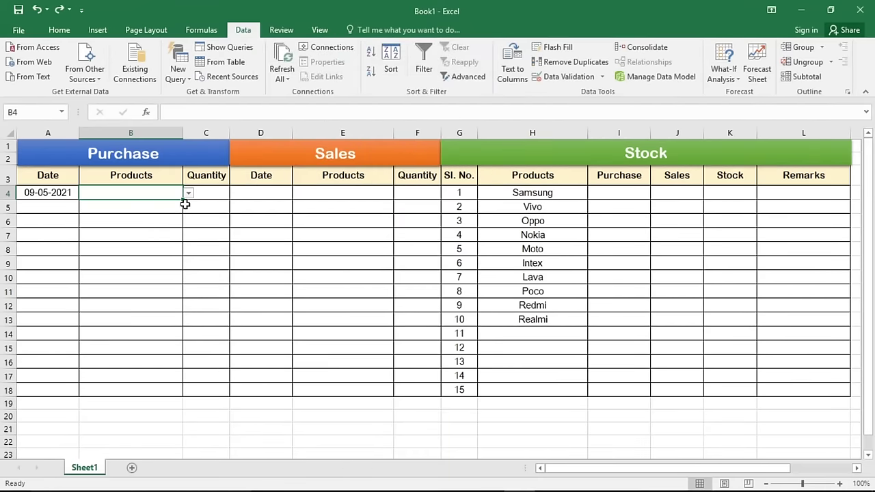
left_click_drag(183, 199, 175, 391)
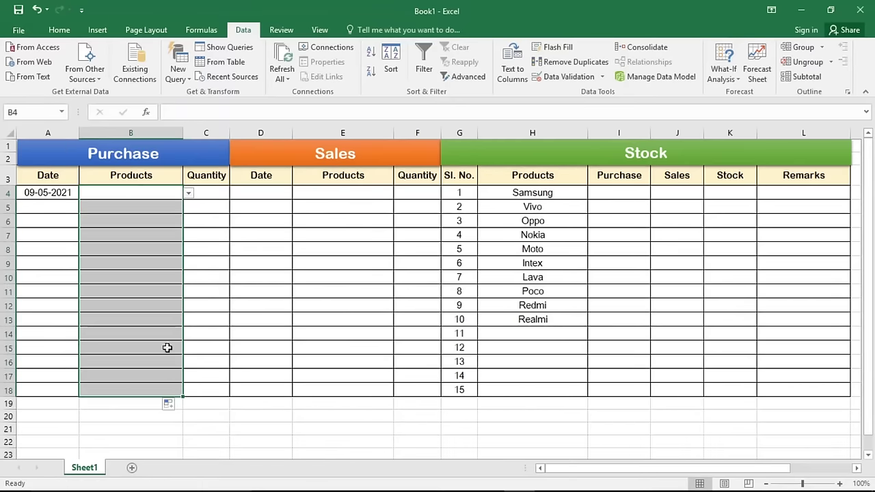
- Copy the product dropdown to B18, then pick Intex in B4 and Moto in B5
left_click(146, 235)
left_click(158, 209)
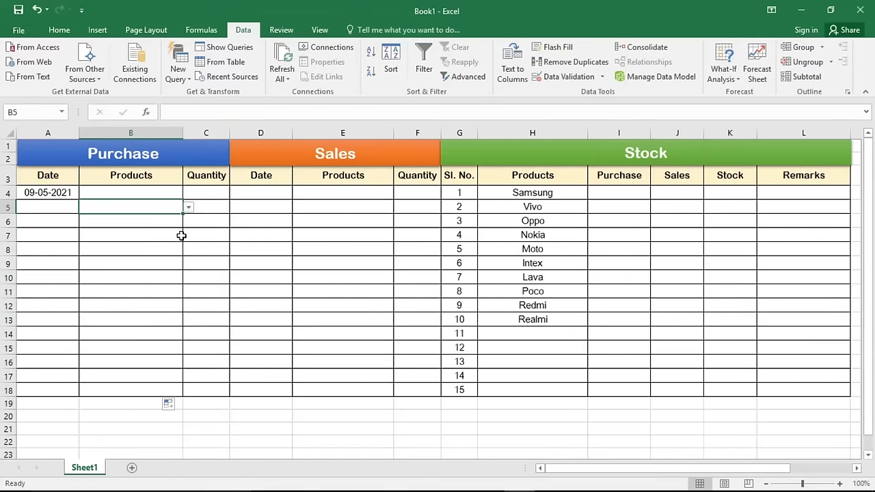
left_click(148, 194)
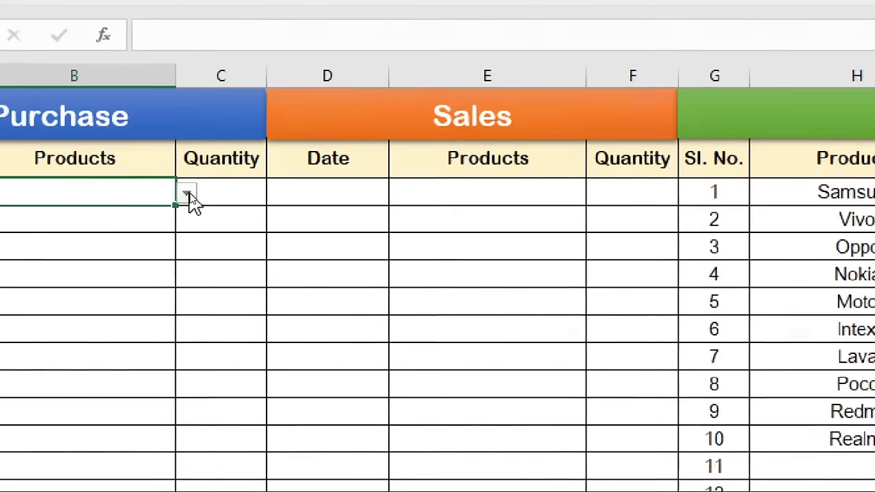
left_click(190, 196)
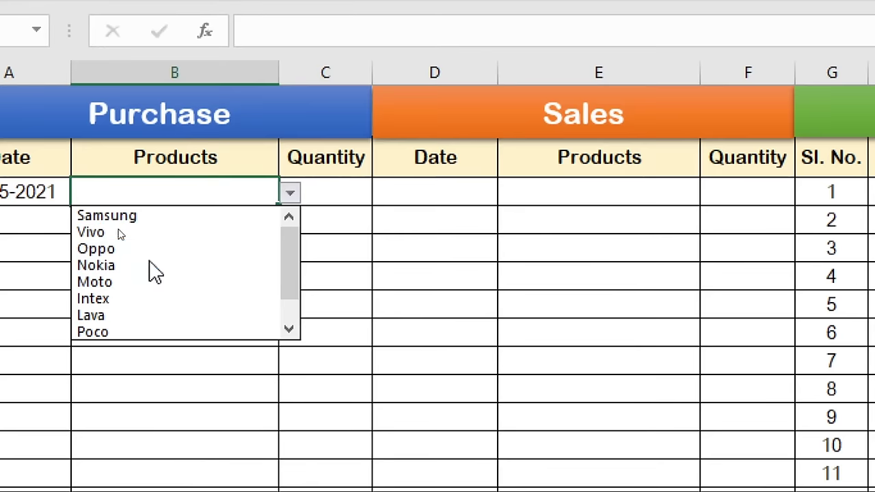
left_click(133, 304)
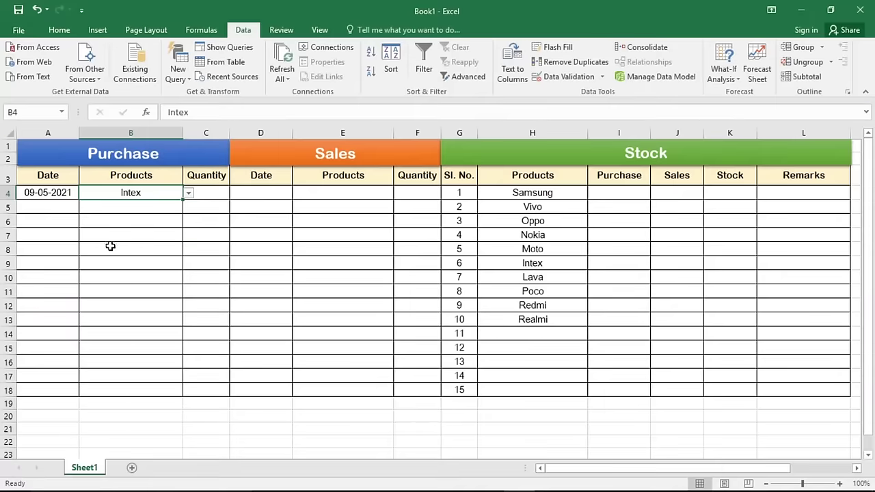
left_click(146, 209)
left_click(188, 207)
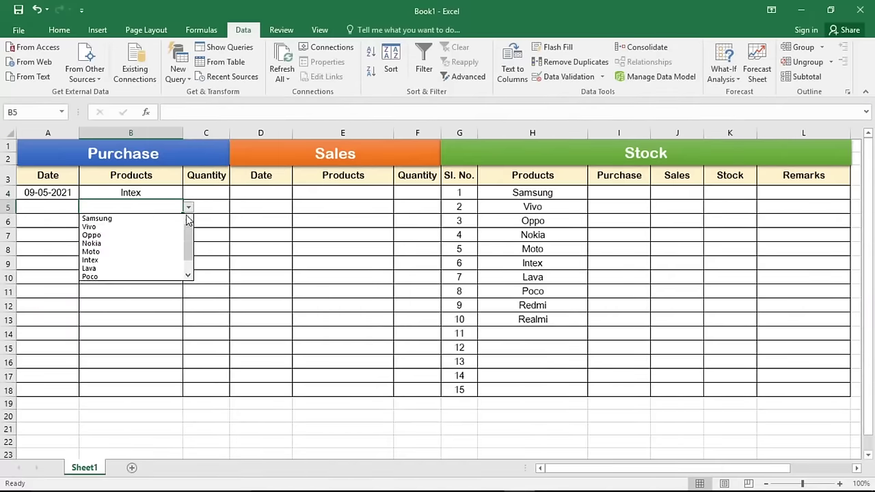
left_click(130, 252)
left_click(155, 231)
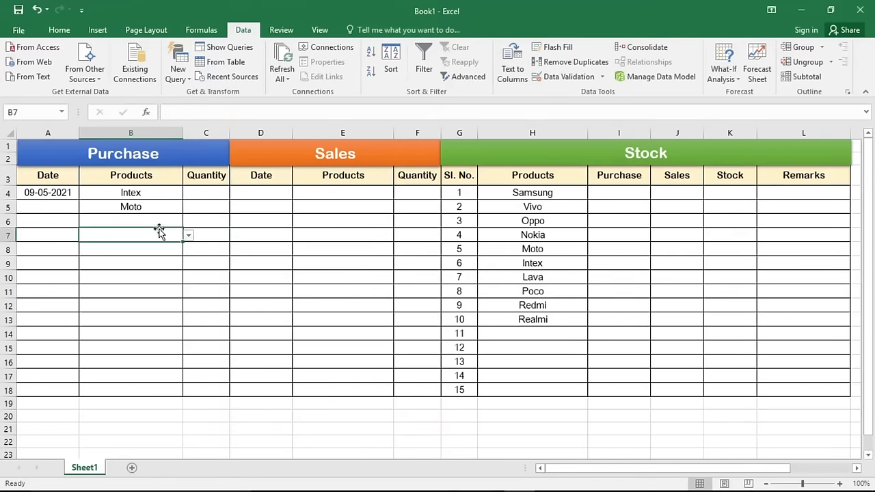
left_click(157, 199)
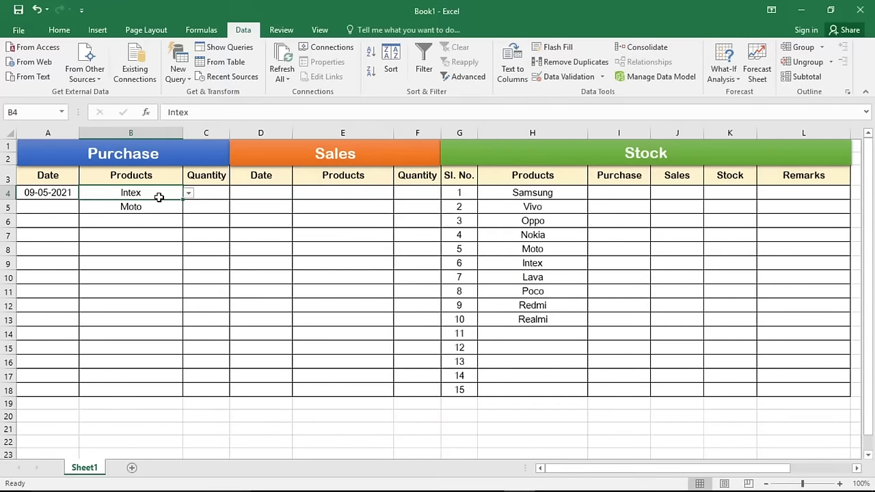
- Copy B4:B18 into E4:E18 and clear the pasted Intex and Moto values
left_click_drag(159, 197, 166, 390)
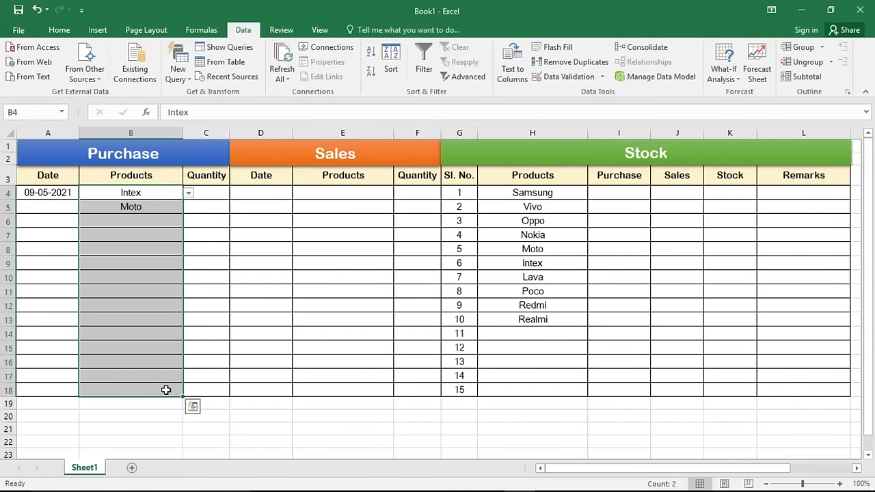
key("ctrl+c")
left_click(329, 191)
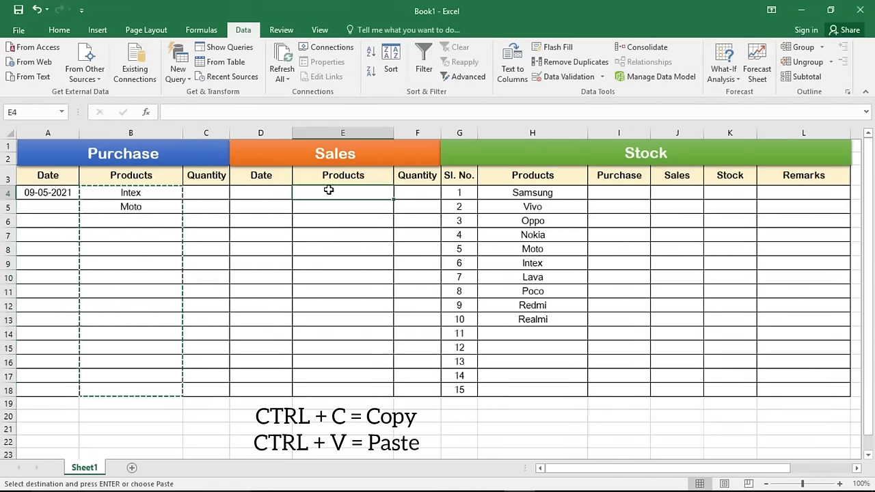
key("ctrl+v")
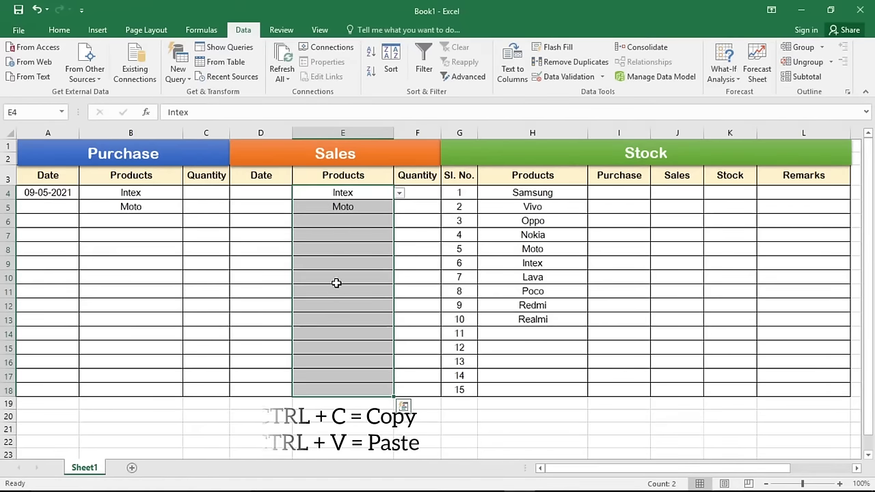
left_click(337, 278)
left_click_drag(368, 192, 367, 214)
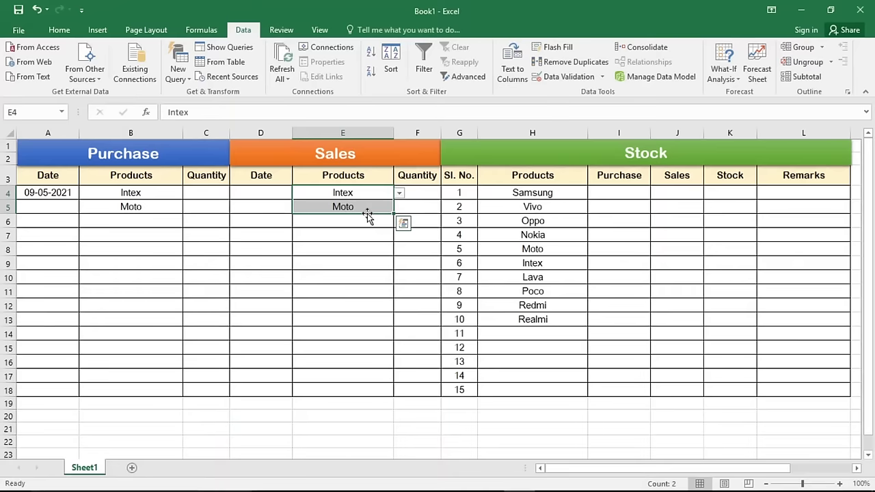
key("Delete")
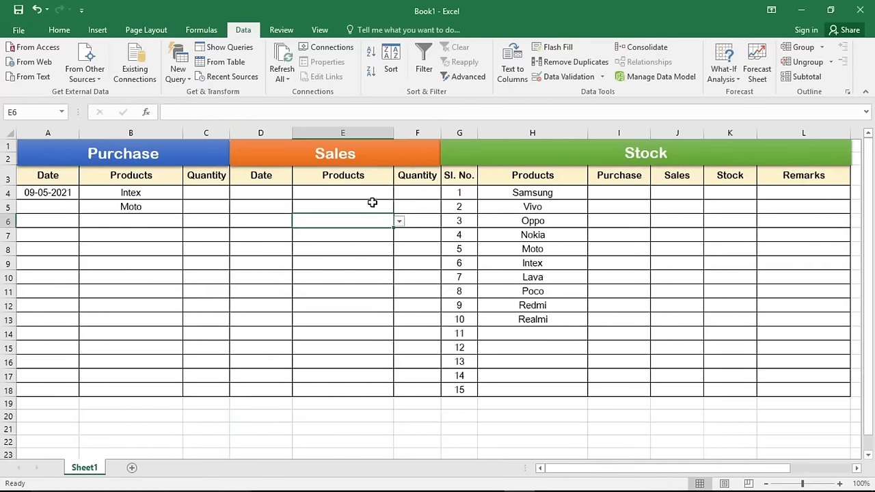
- Pick Samsung from the dropdown in Sales Products cell E4
left_click(396, 197)
left_click(399, 193)
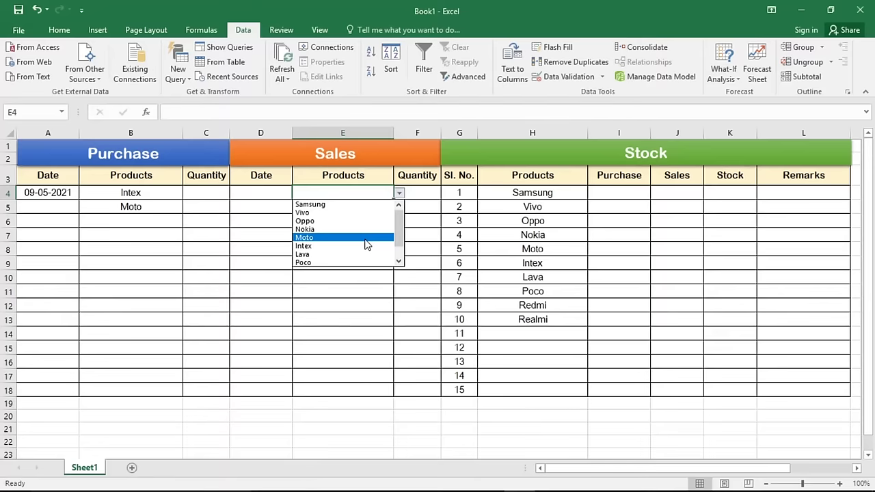
left_click(361, 204)
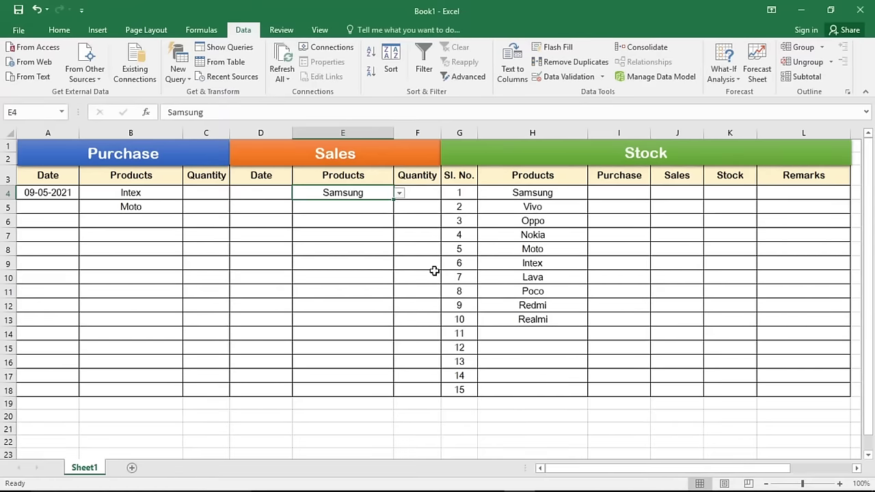
left_click(622, 192)
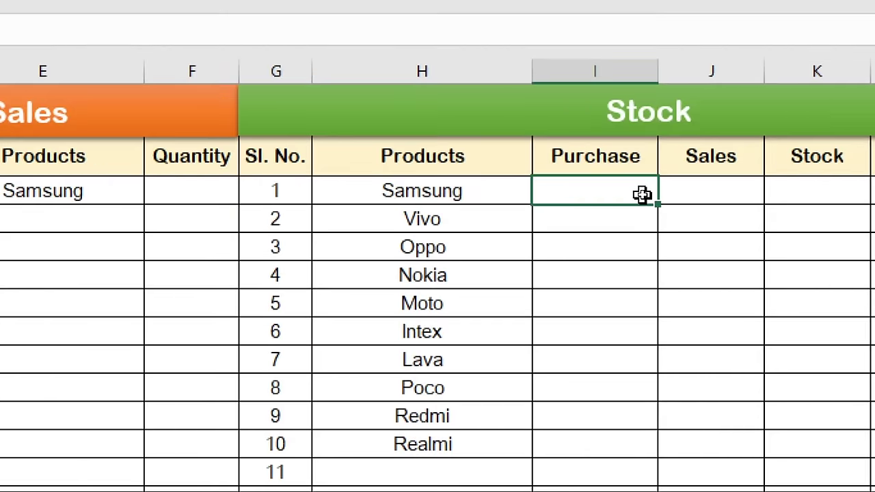
- Enter =SUMIF($B$4:$B$18,H4,$C$4:$C$18) in I4 and fill it down to I13
type("=")
type("SUMIF")
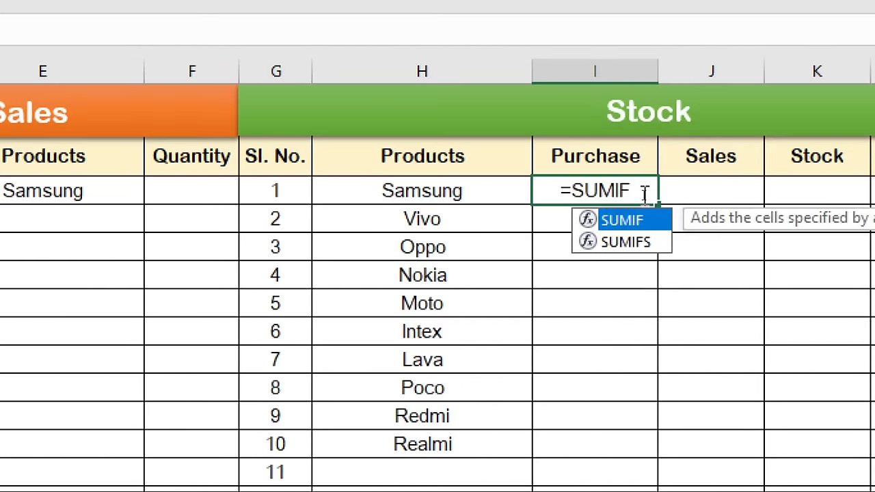
type("(")
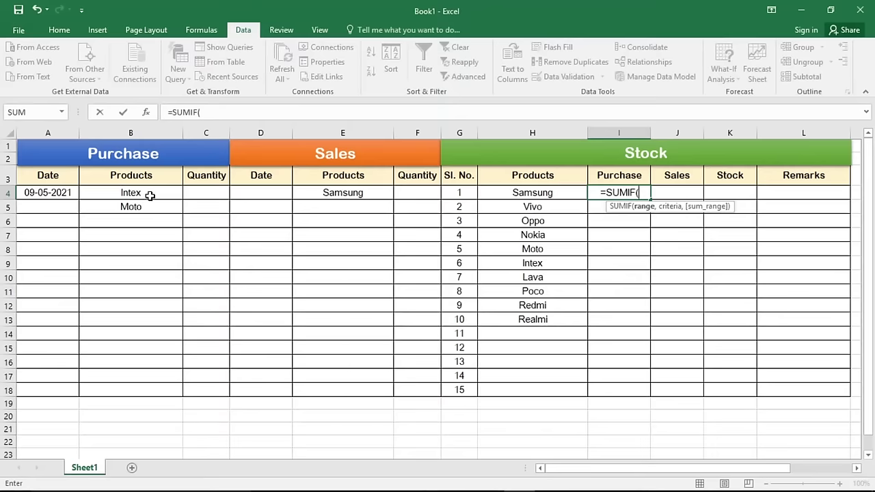
left_click_drag(151, 194, 148, 386)
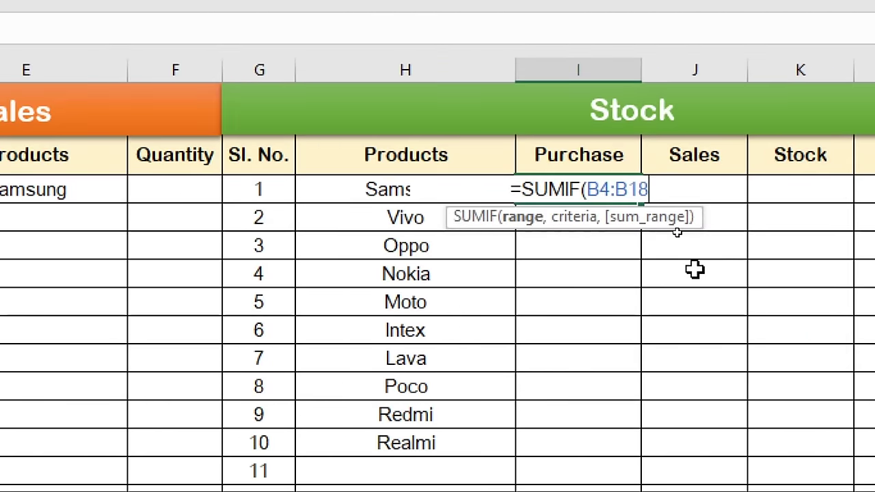
key("F4")
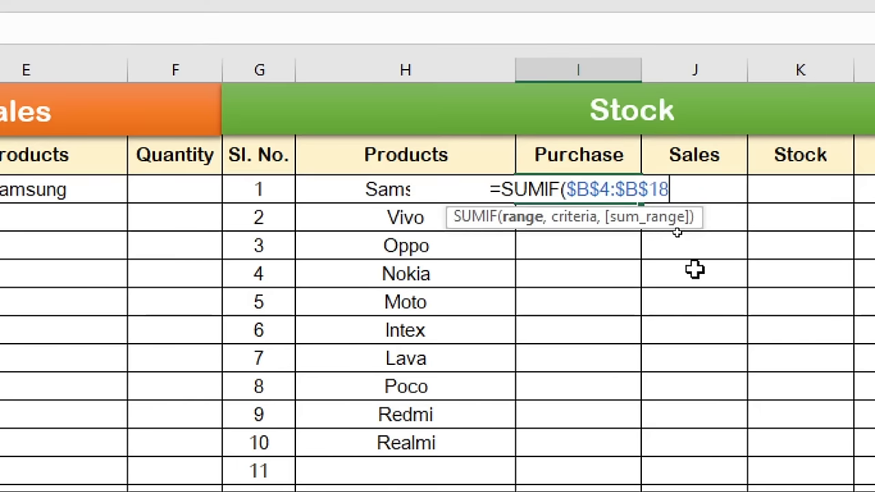
type(",")
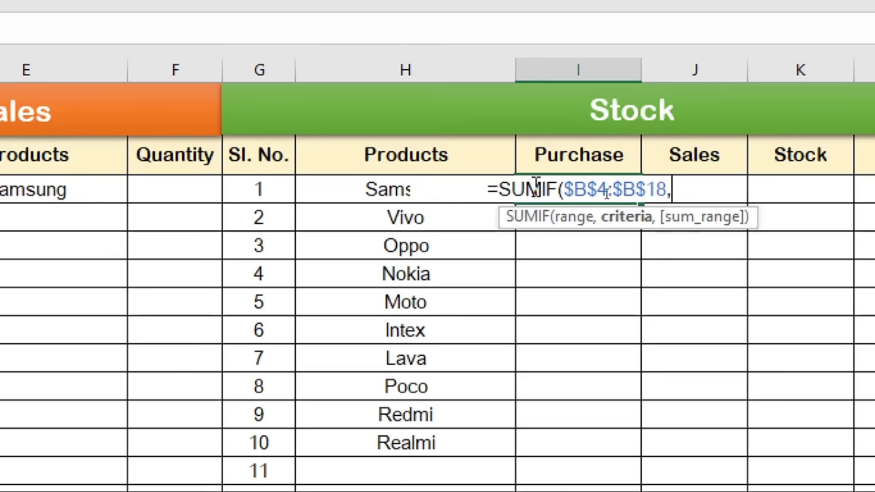
left_click(328, 189)
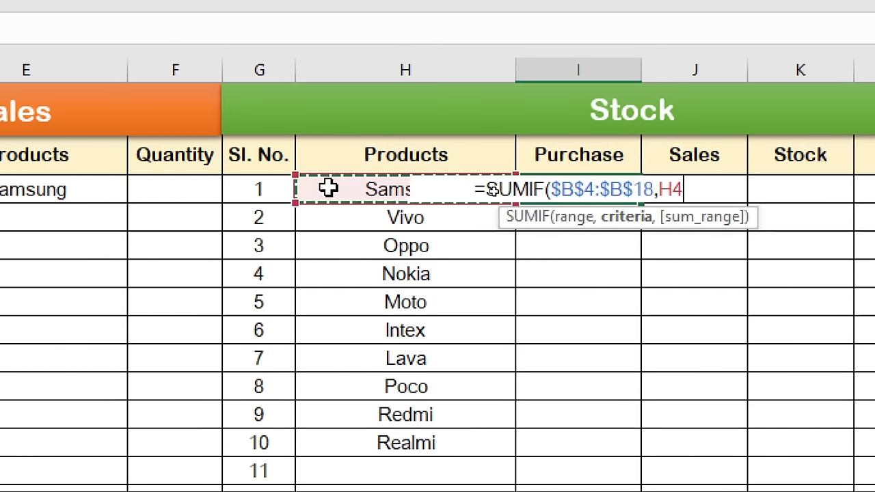
type(",")
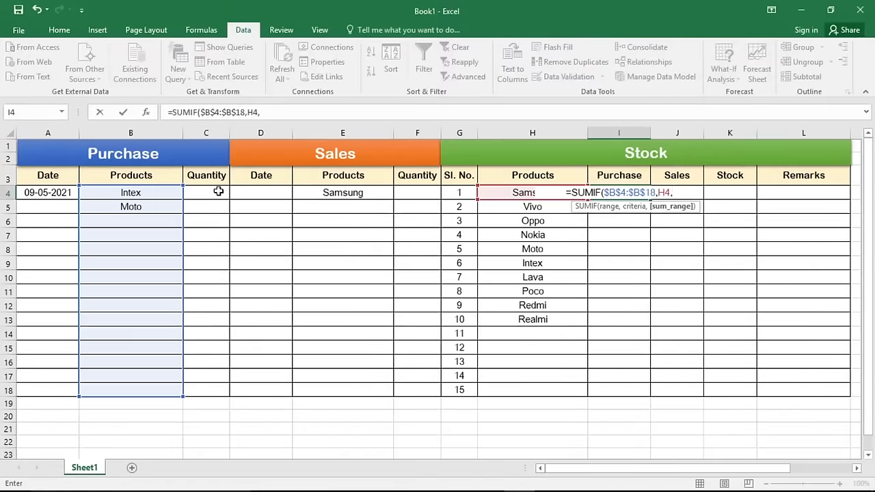
left_click_drag(218, 193, 215, 389)
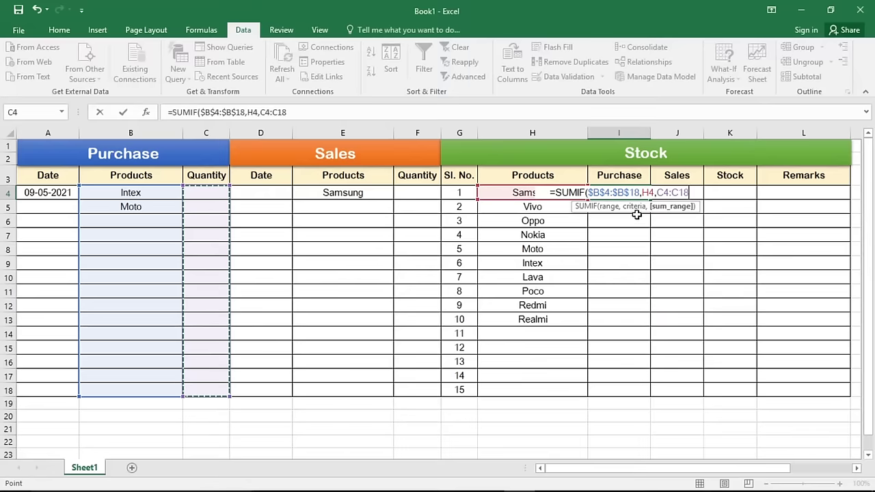
key("F4")
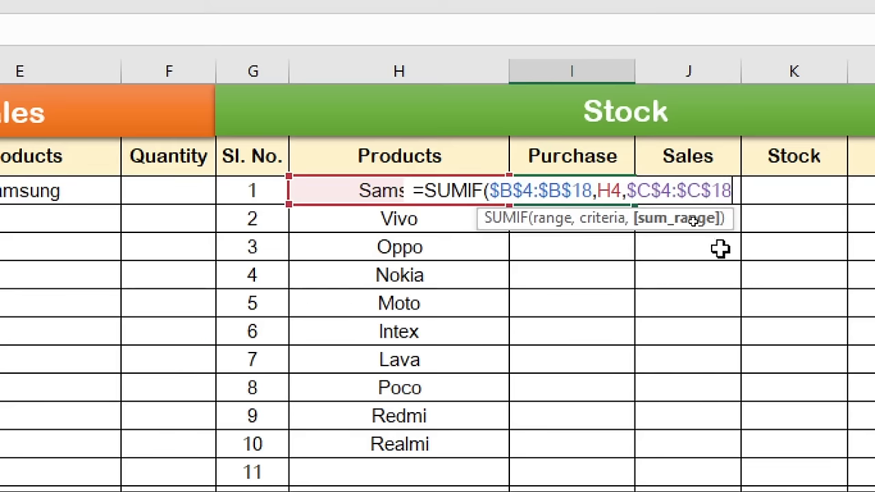
type(")")
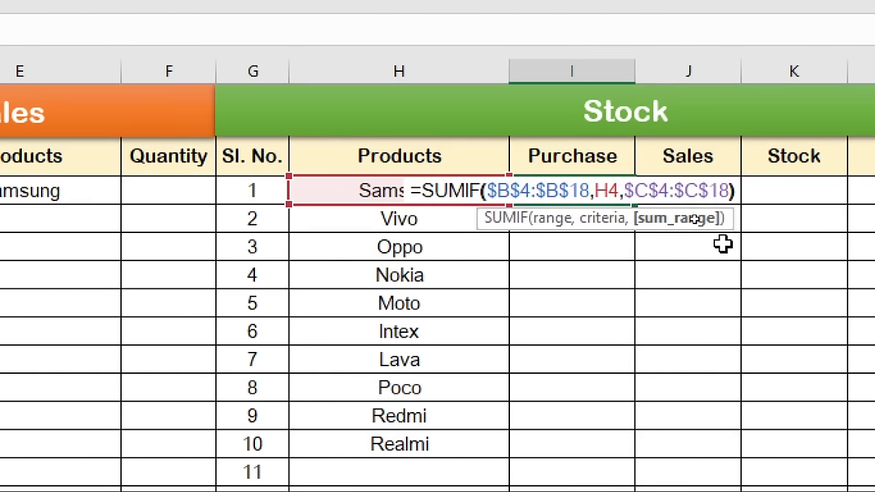
key("Return")
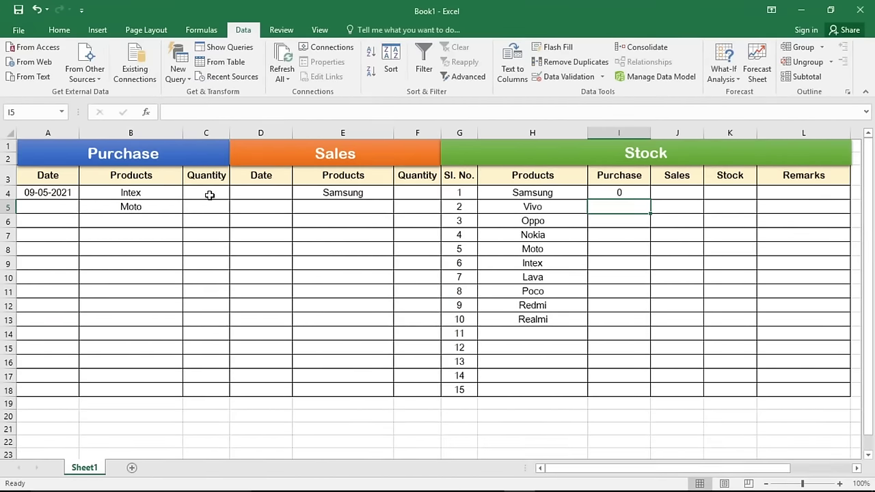
left_click(614, 194)
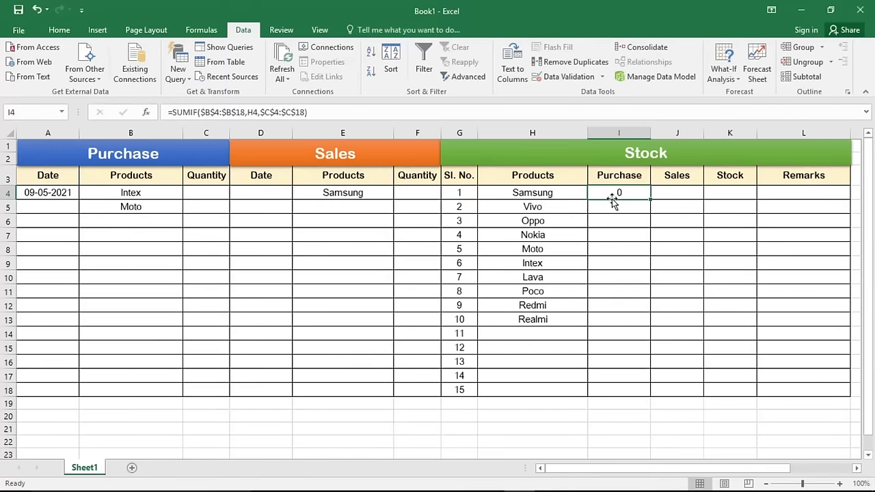
left_click_drag(651, 201, 642, 318)
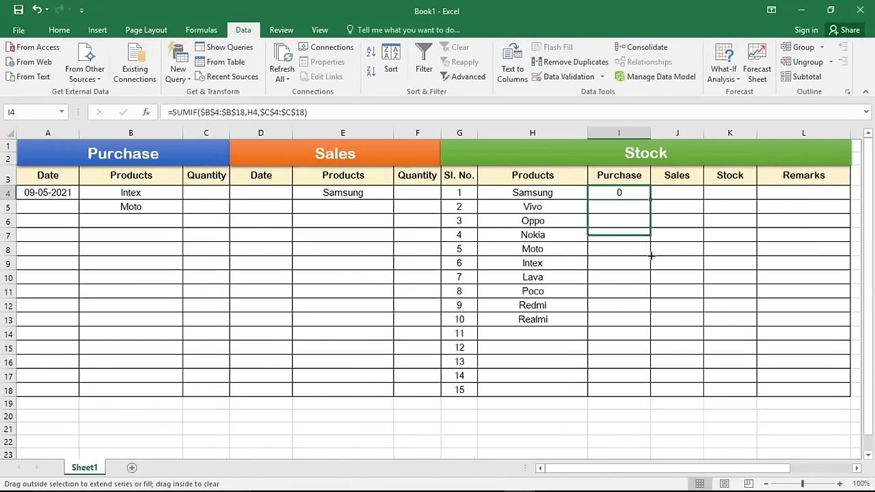
- Enter 70 as the Intex purchase quantity in C4
left_click(619, 293)
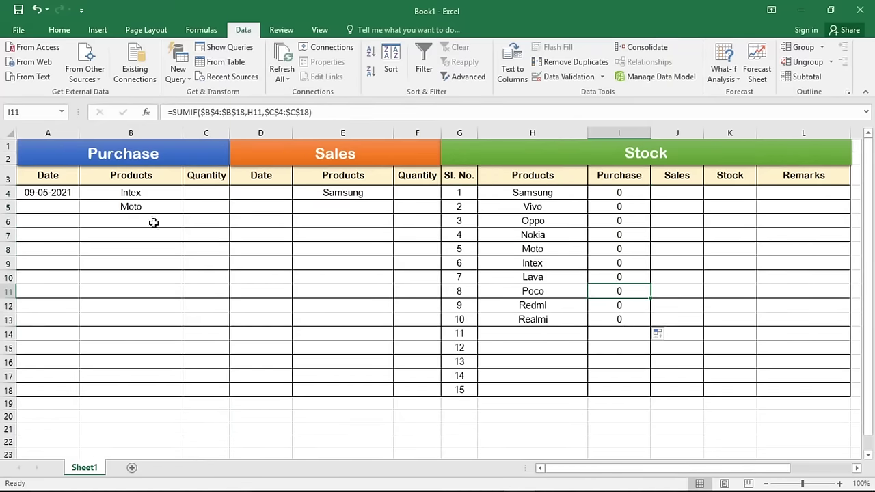
left_click(168, 192)
left_click(216, 191)
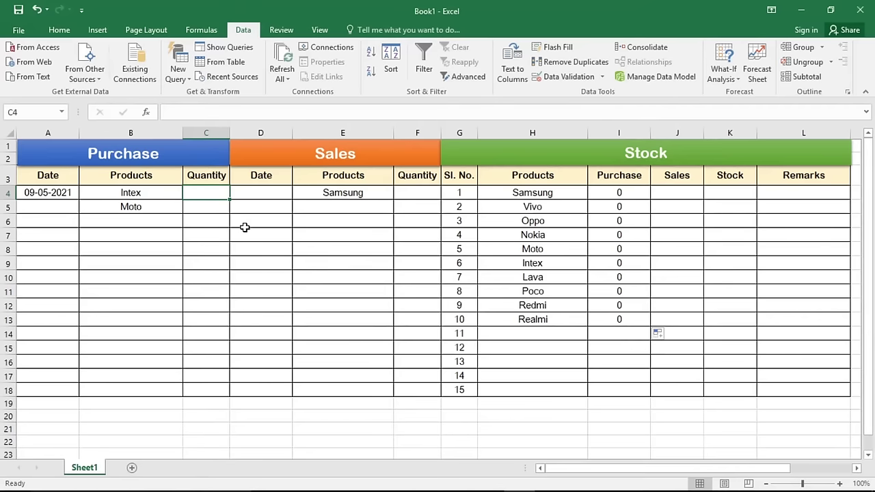
type("70")
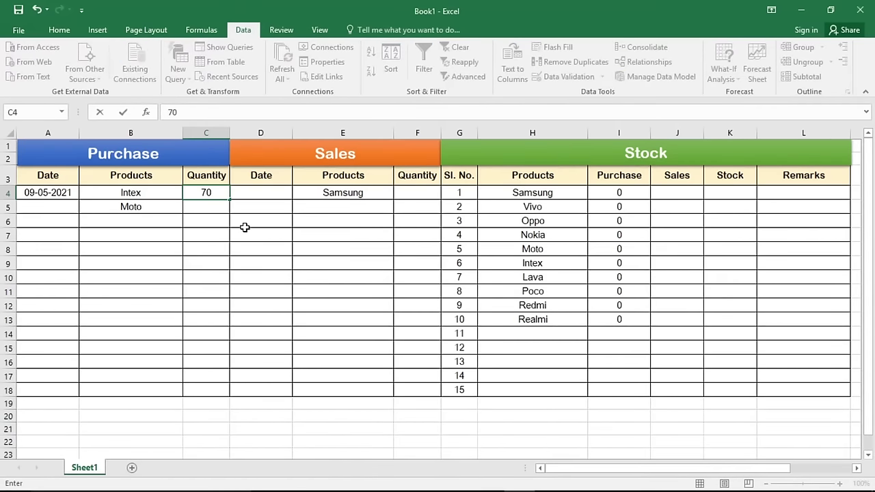
key("Return")
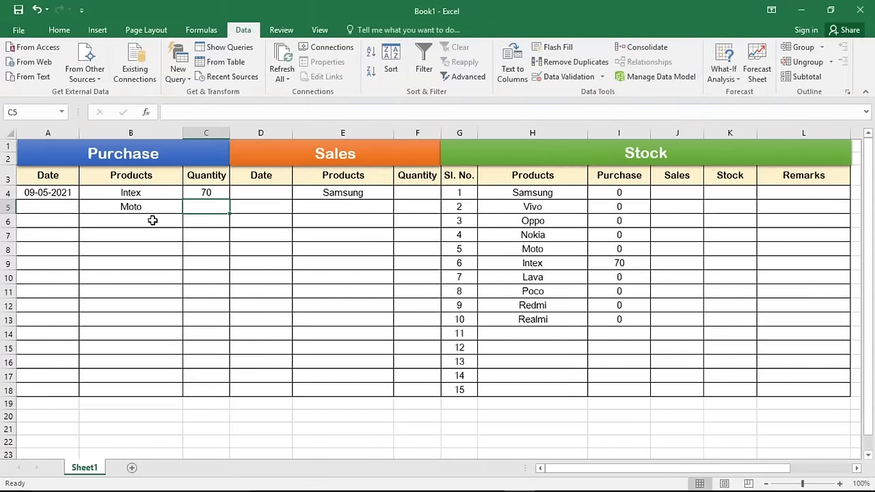
- Enter 25 as the Moto purchase quantity in C5 and check Moto's purchase total
left_click(137, 206)
left_click(212, 205)
type("25")
key("Return")
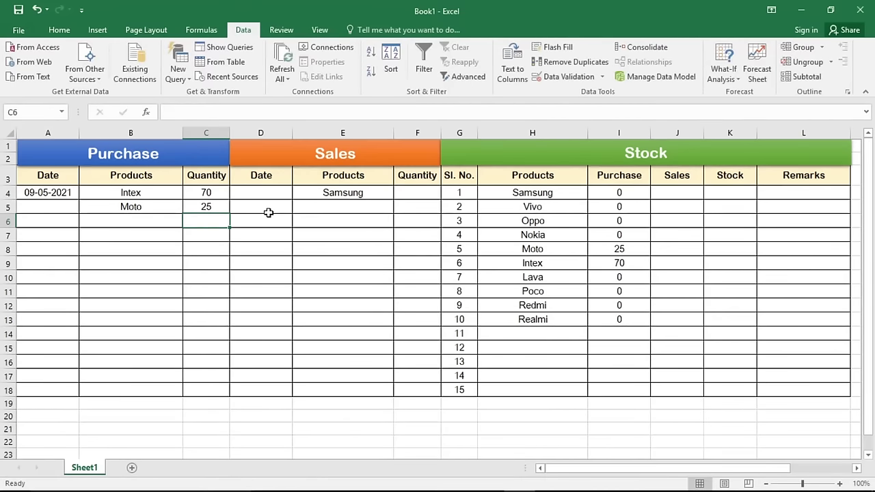
left_click(513, 251)
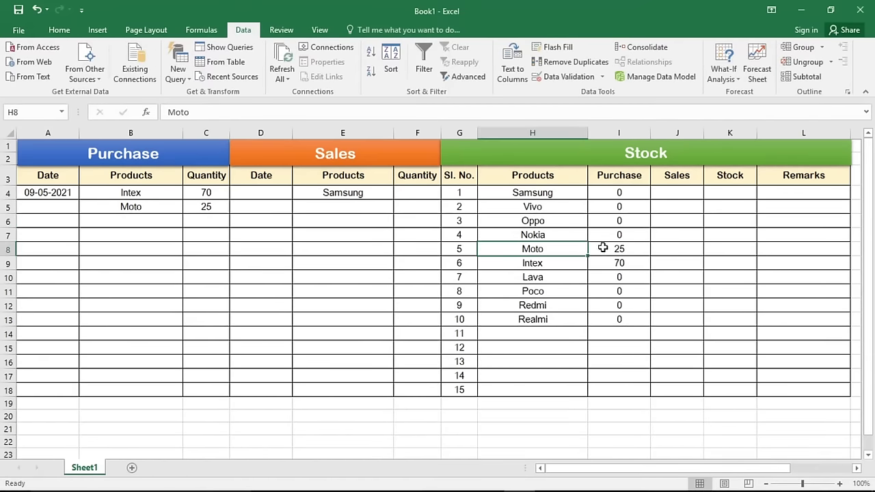
left_click(618, 251)
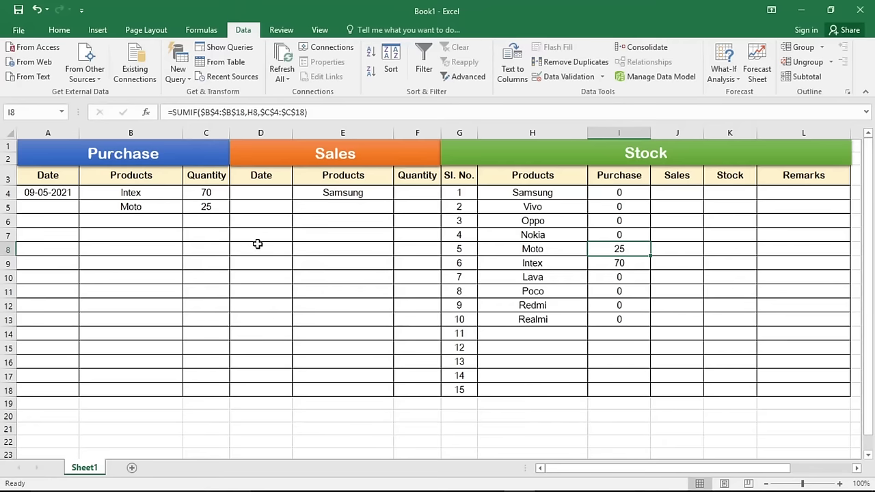
- Add a third purchase row of 30 Intex, bringing Intex's purchase total to 100
left_click(155, 221)
left_click(188, 222)
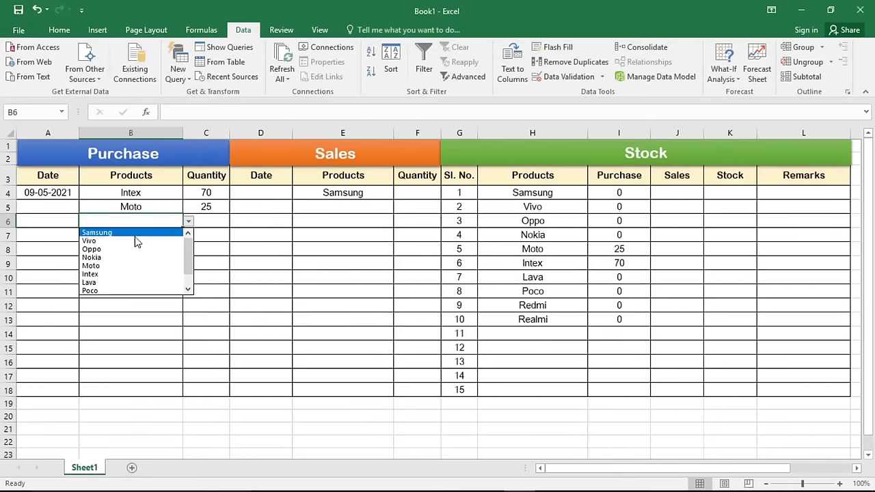
left_click(117, 275)
left_click(207, 222)
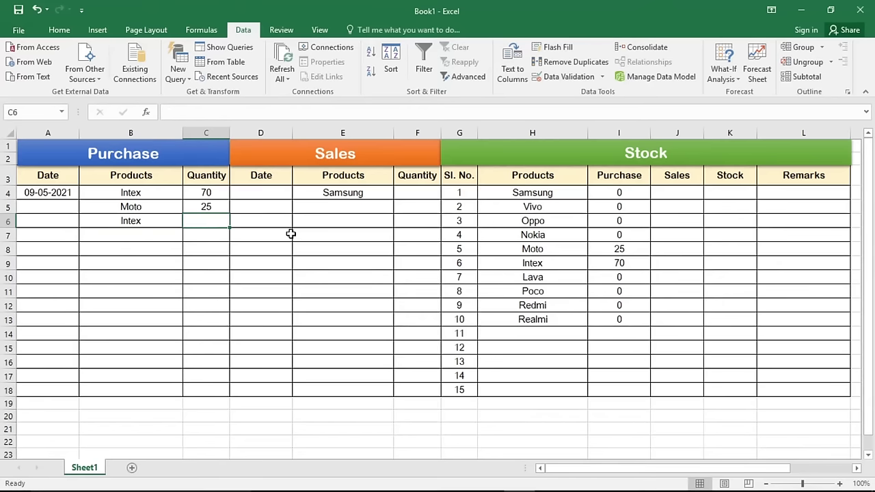
type("30")
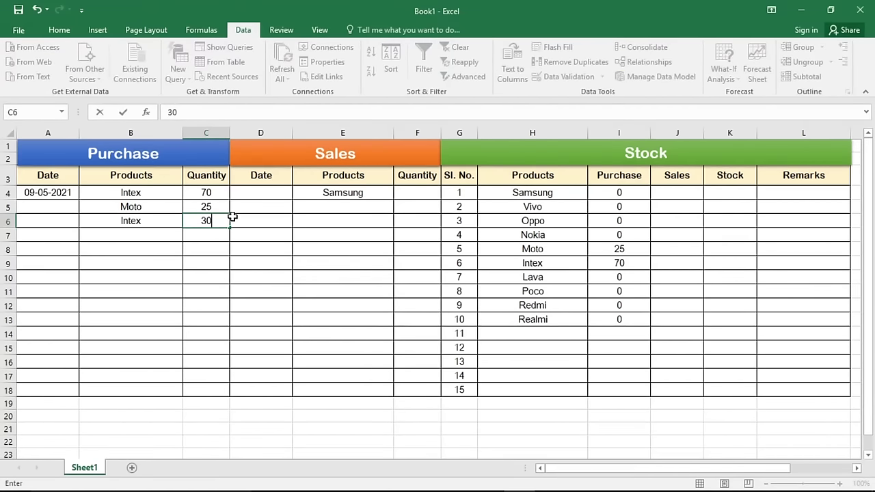
key("Return")
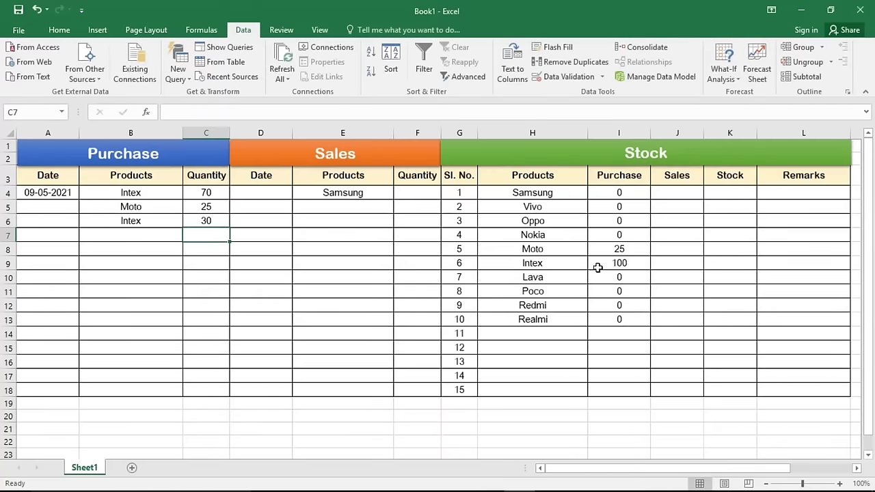
left_click(597, 267)
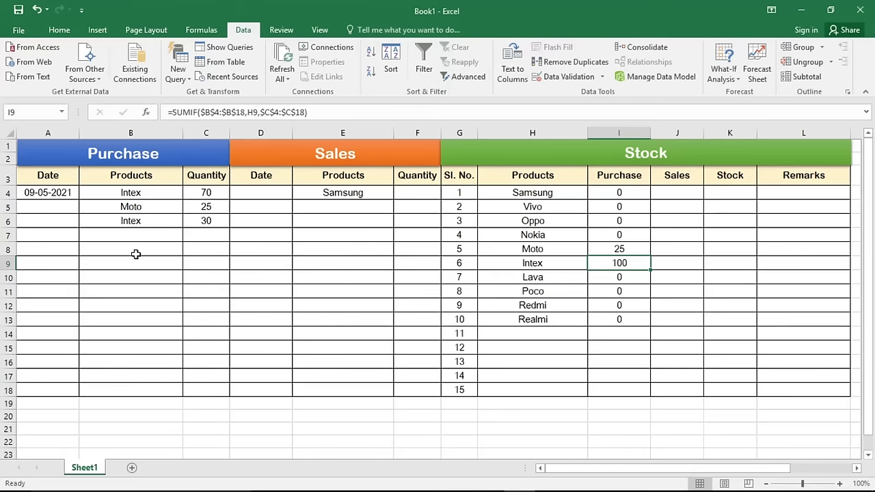
left_click(126, 235)
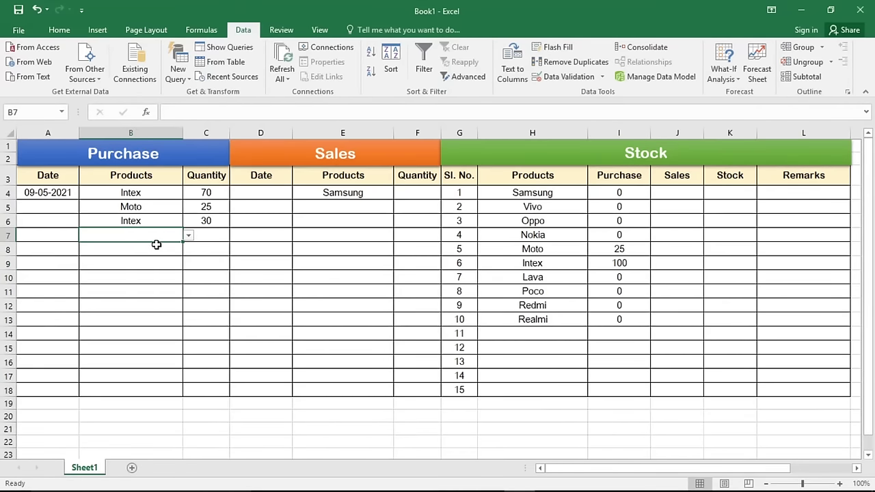
- Copy the A4 date down to A7 and record a 45-unit Samsung purchase in row 7
left_click(62, 193)
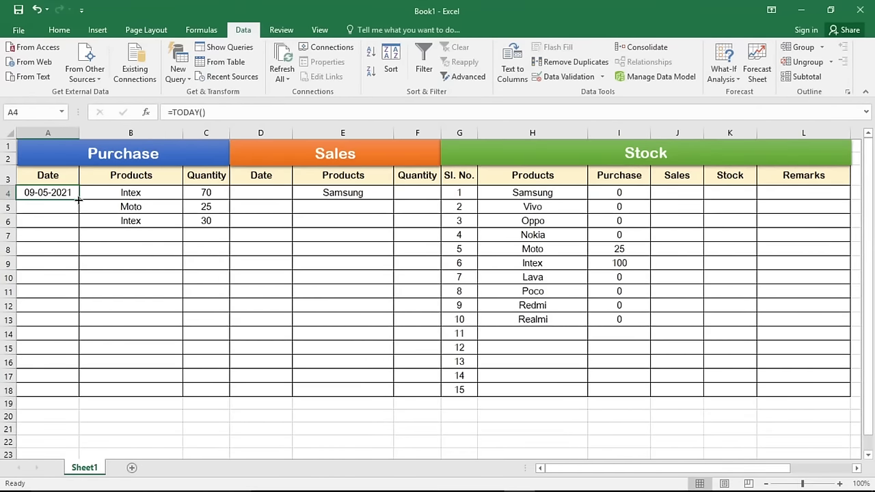
left_click_drag(80, 198, 79, 241)
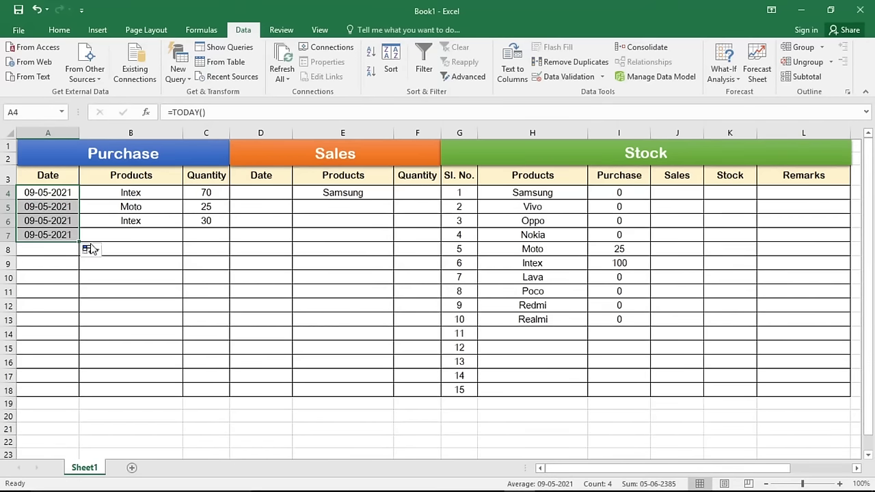
left_click(109, 237)
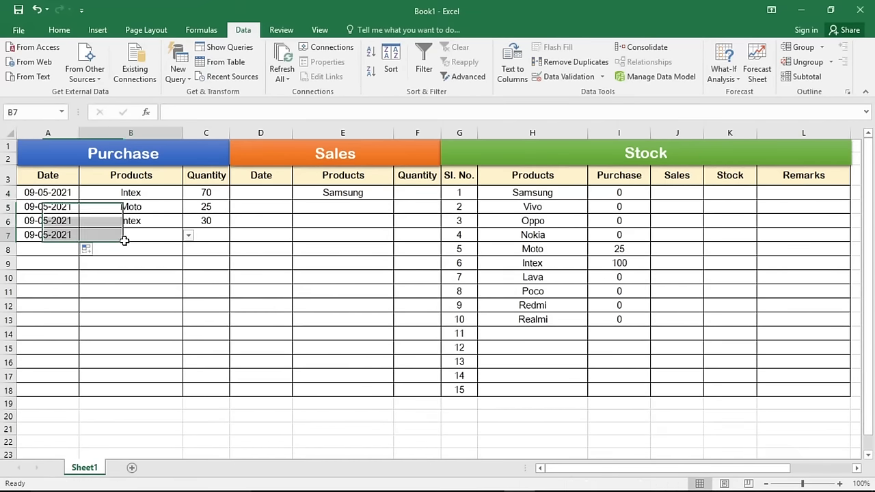
left_click(189, 237)
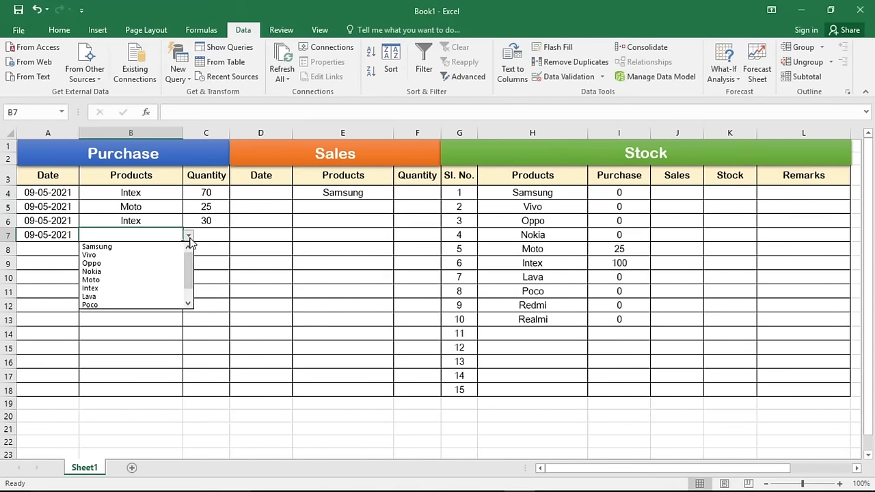
left_click(136, 247)
left_click(212, 236)
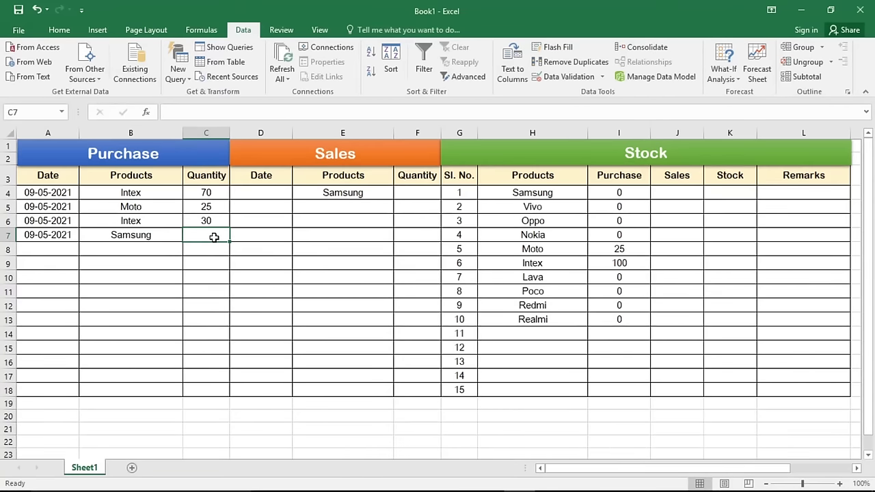
type("45")
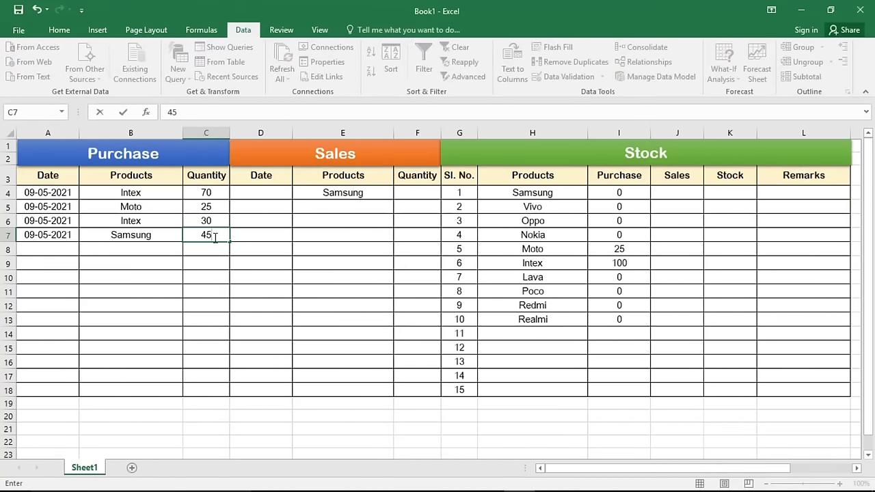
key("Return")
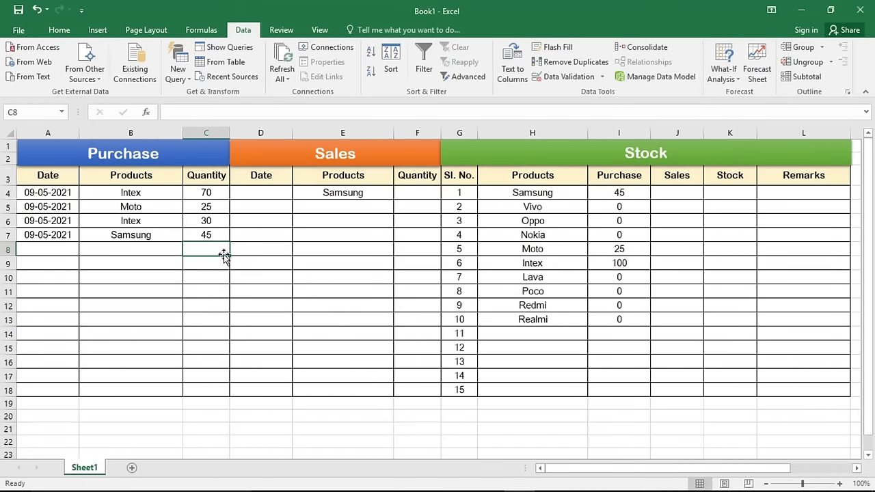
- Date the first sale with today's date in D4 and enter sold quantity 10 in F4
left_click(264, 194)
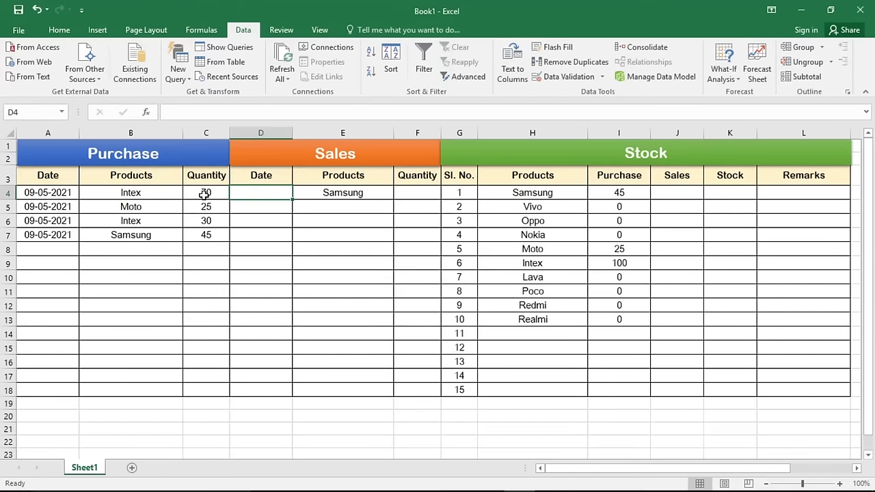
key("ctrl+semicolon")
key("Return")
left_click(273, 197)
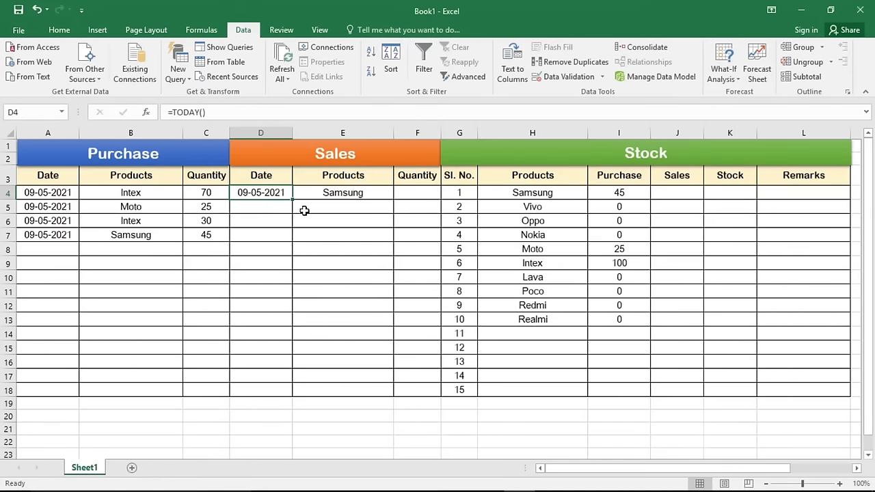
left_click(342, 194)
left_click(424, 197)
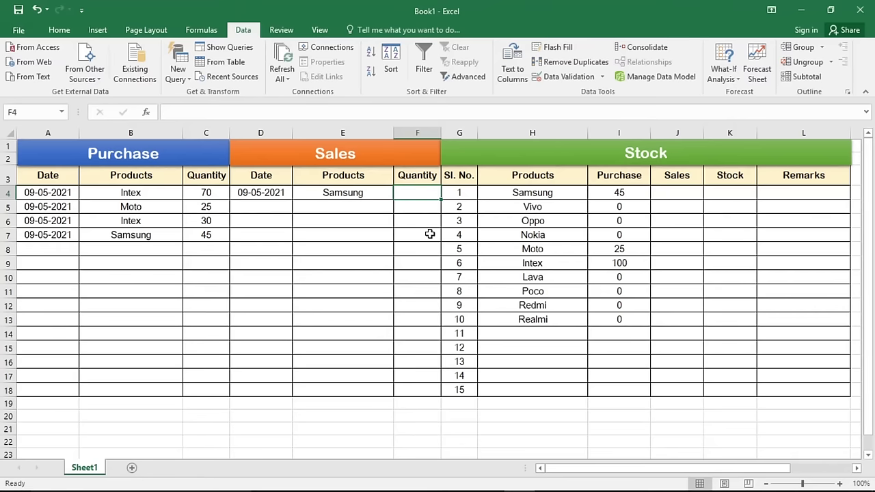
type("10")
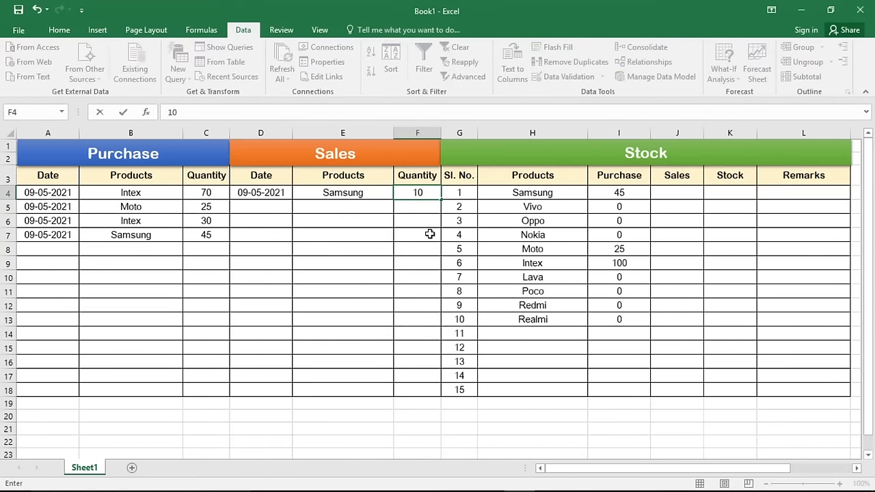
key("Return")
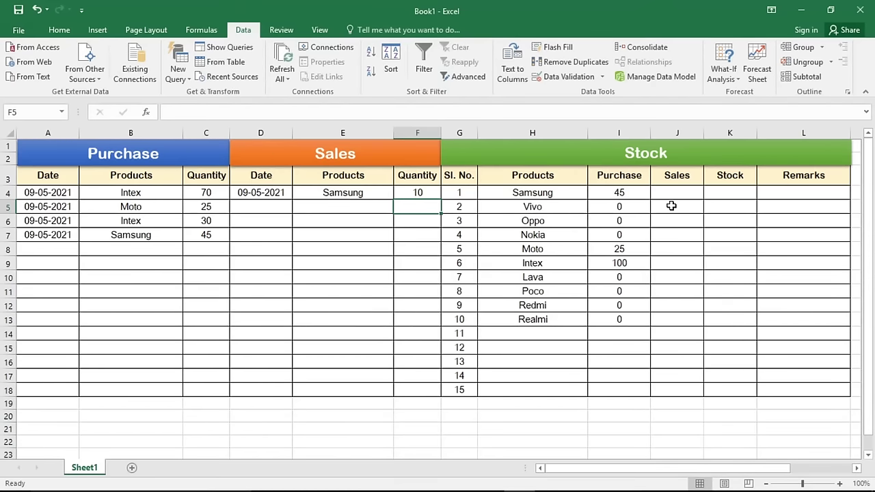
left_click(627, 192)
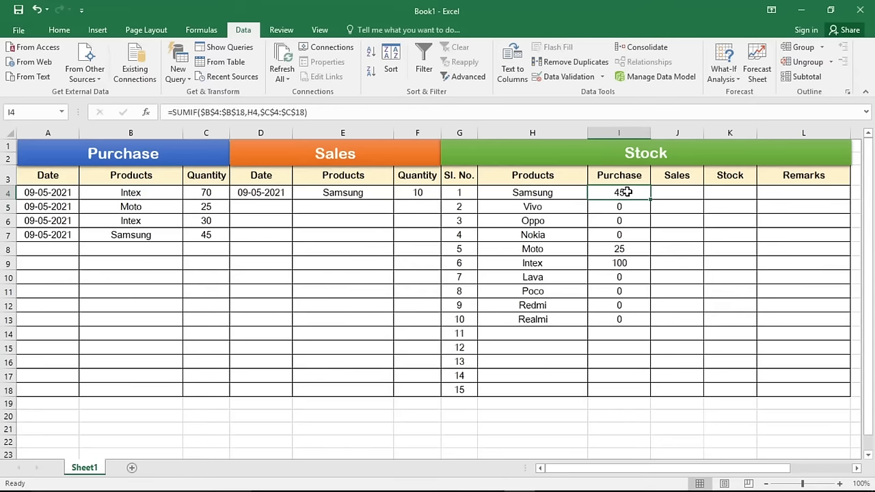
left_click(685, 194)
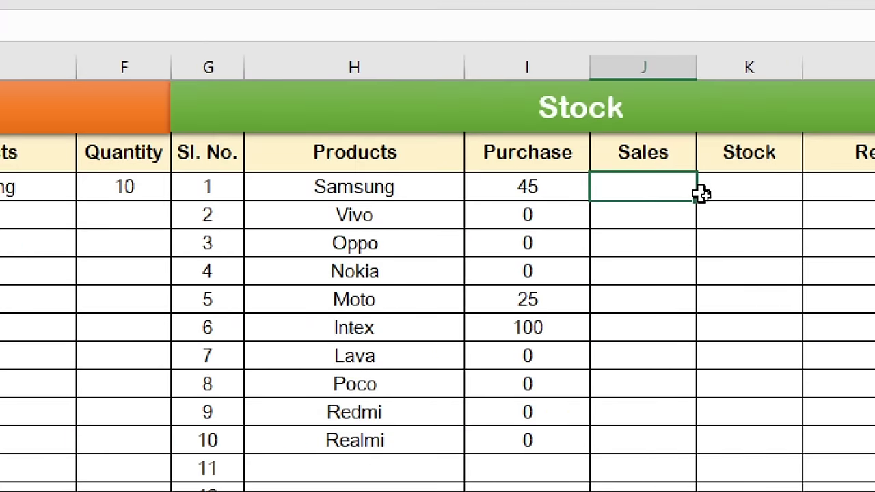
- Enter =SUMIF($E$4:$E$18,H4,$F$4:$F$18) in J4 to total Samsung sales
type("=S")
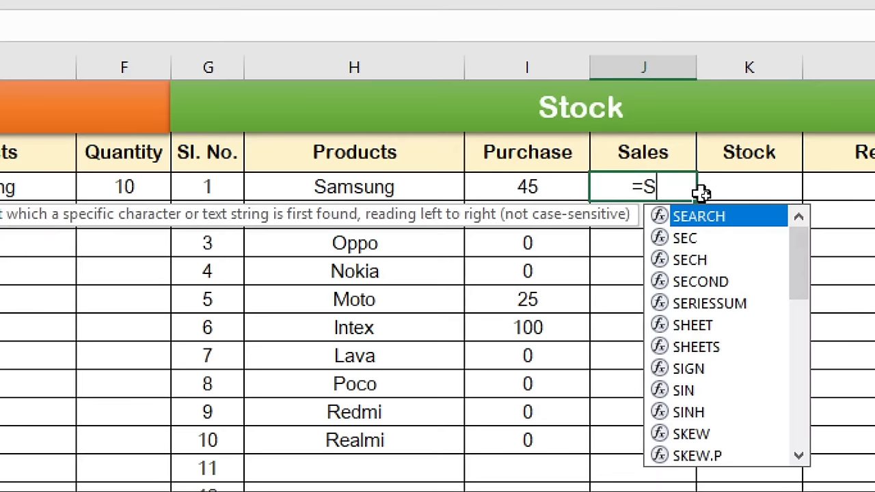
type("UMIF")
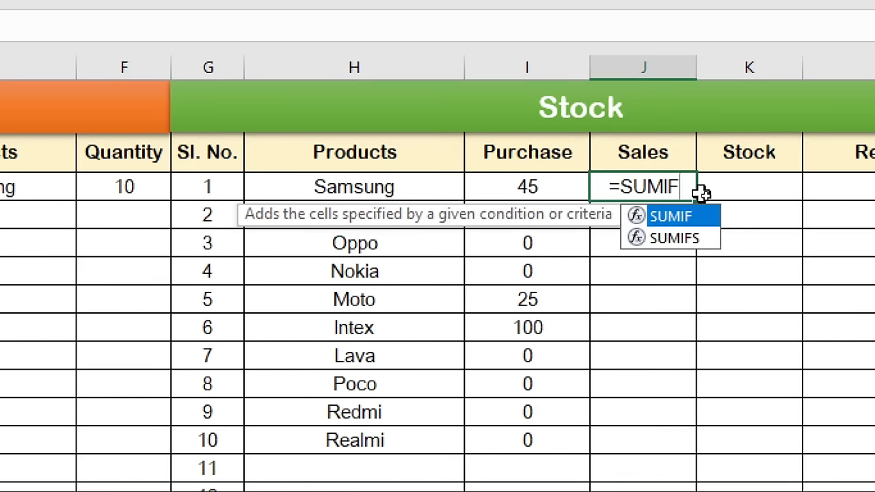
type("(")
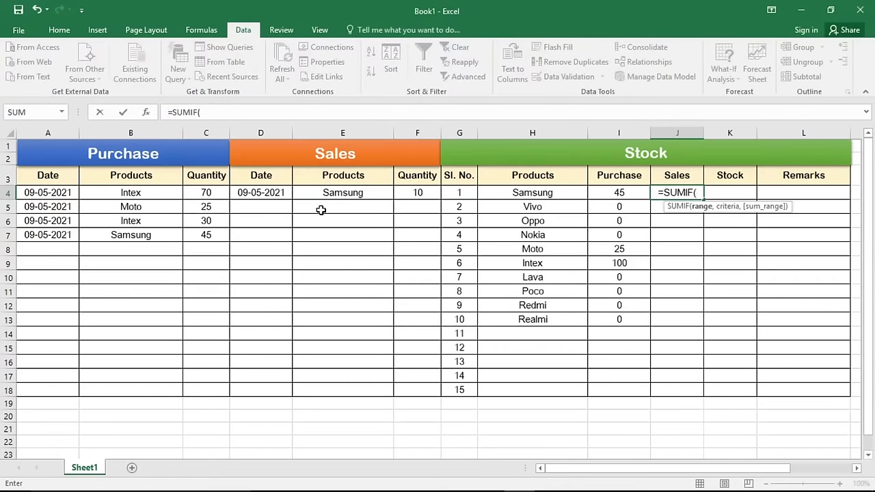
left_click_drag(340, 193, 330, 389)
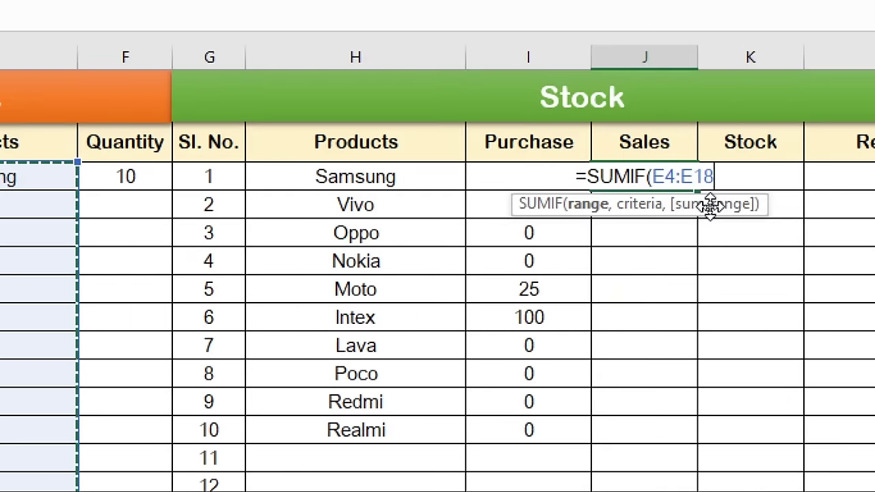
key("F4")
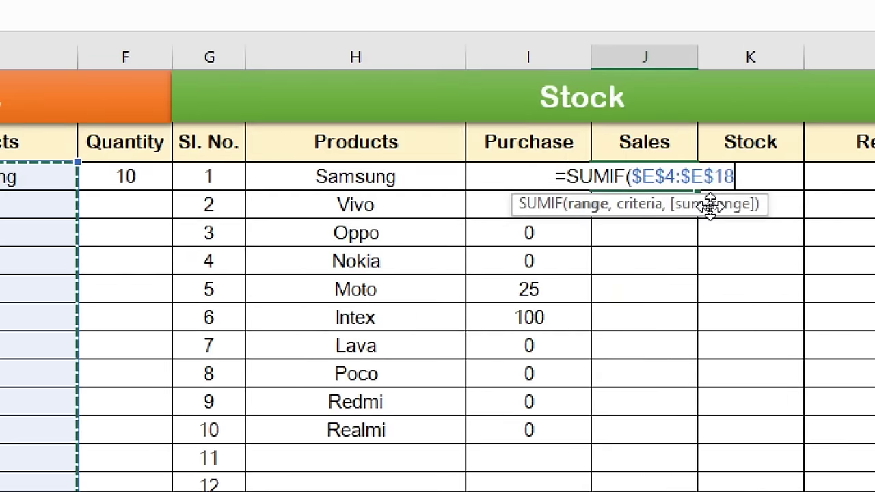
type(",")
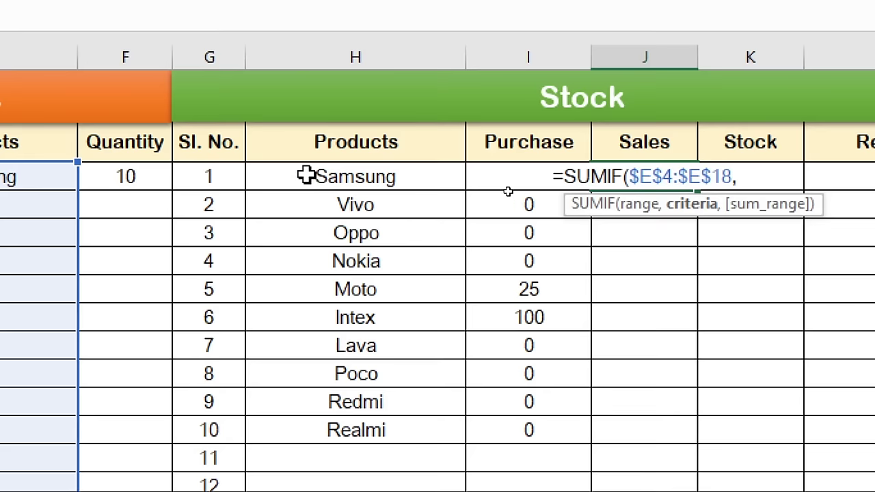
left_click(304, 178)
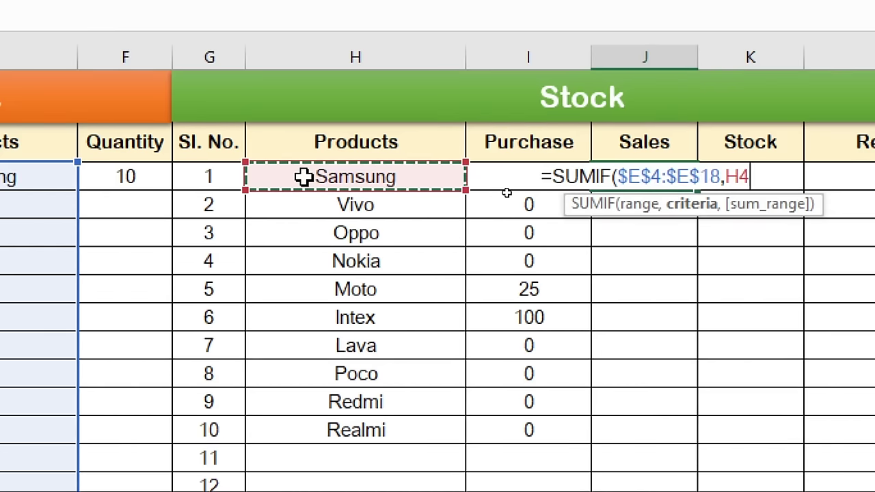
type(",")
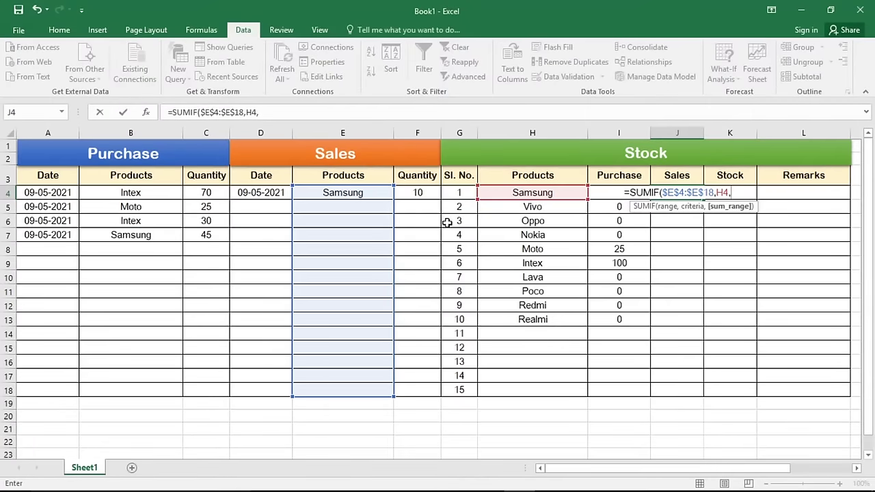
left_click_drag(422, 193, 426, 383)
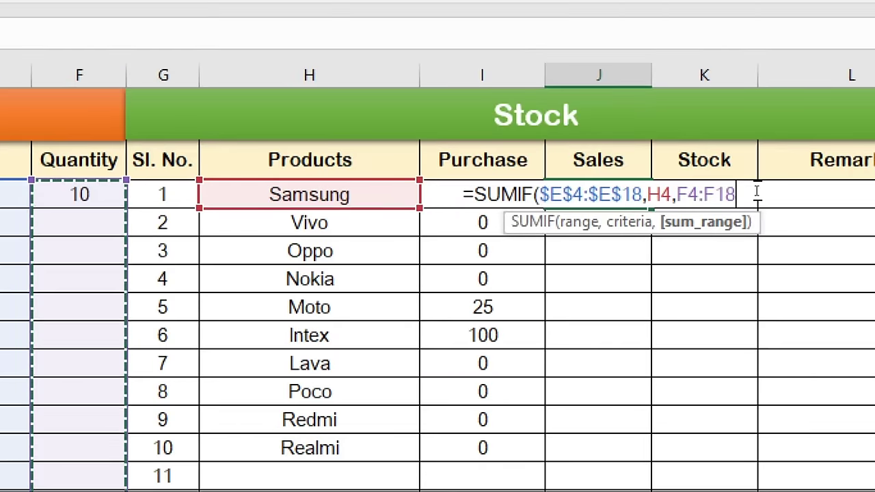
key("F4")
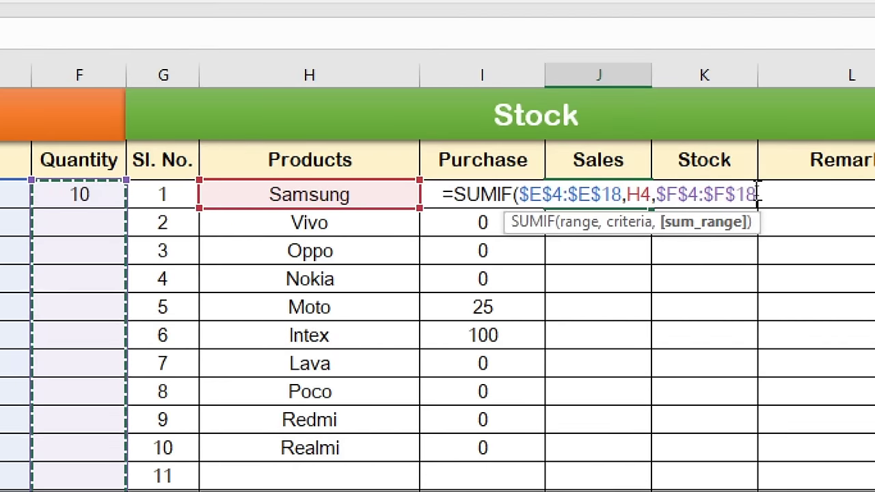
type(")")
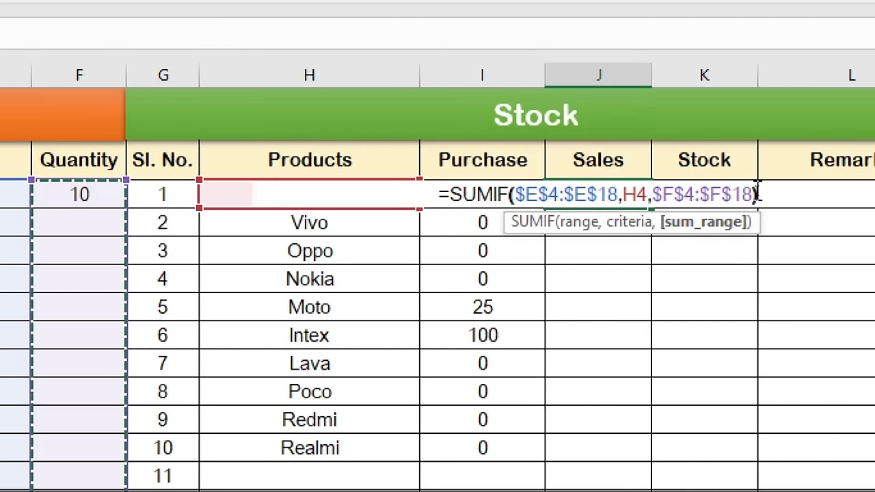
key("Return")
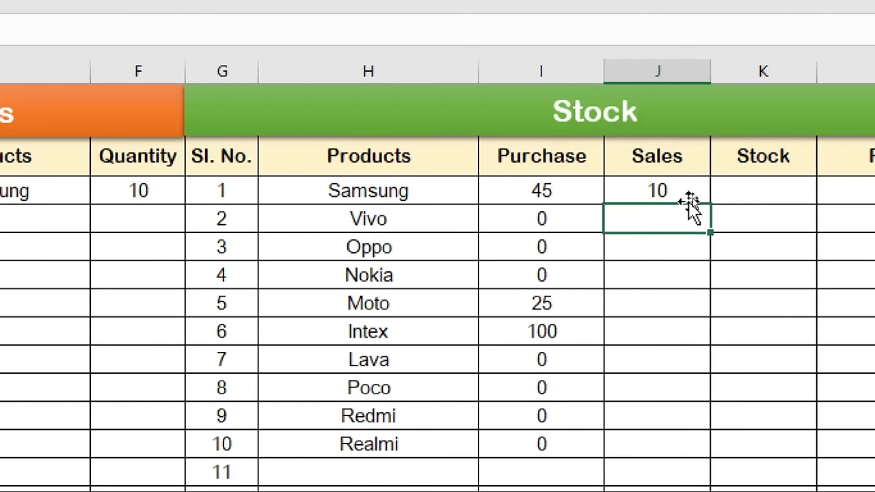
- Fill the sales SUMIF down to J13 and copy D4's TODAY date into D5
left_click(688, 189)
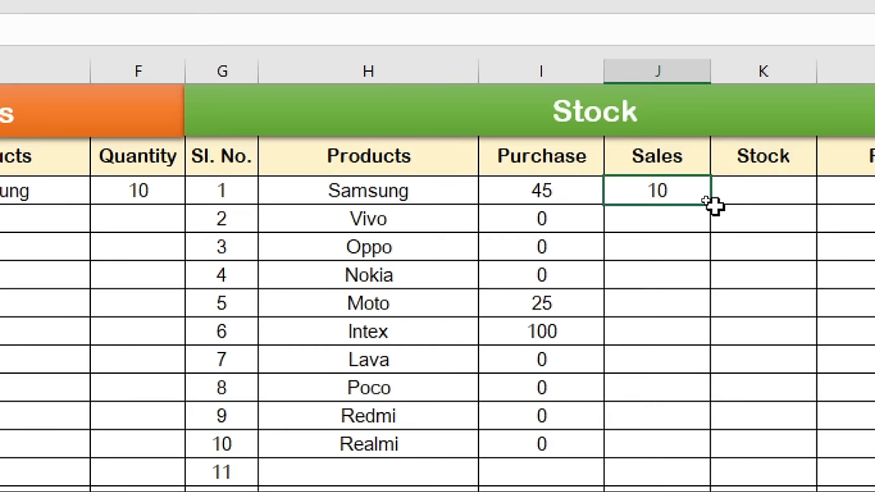
left_click_drag(711, 204, 697, 450)
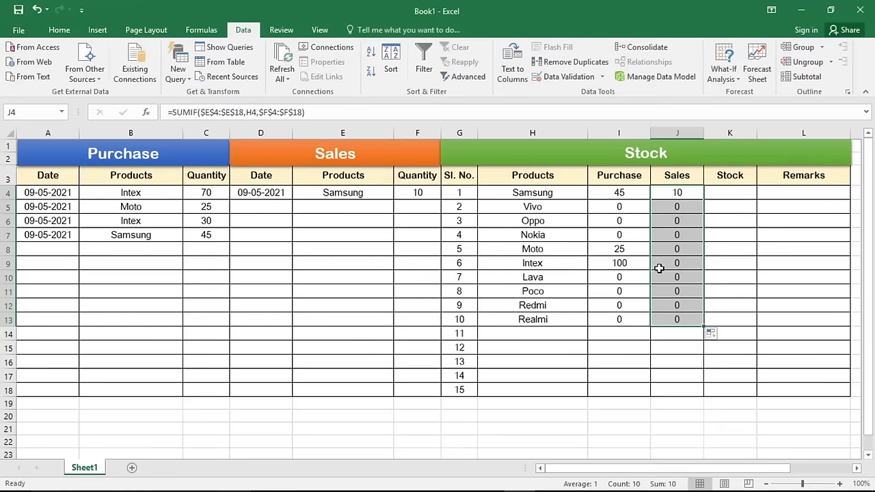
left_click(661, 268)
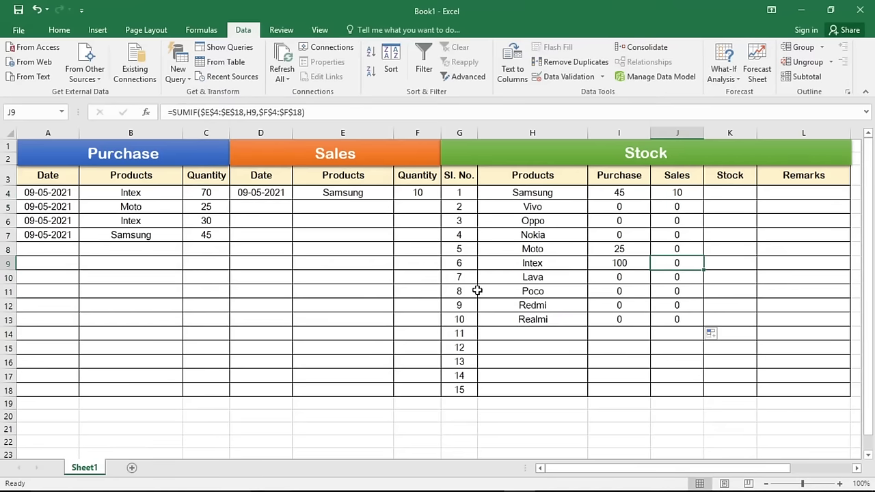
left_click(260, 193)
left_click_drag(292, 200, 286, 212)
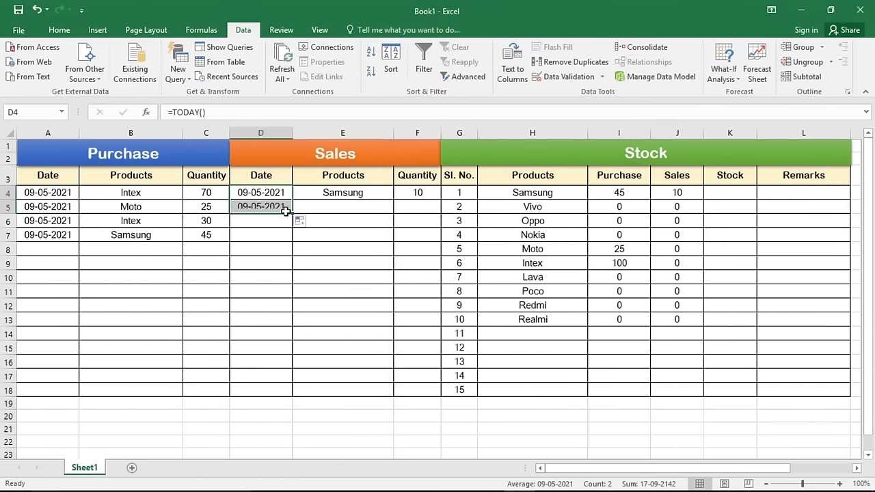
- Record a second sale of 10 Intex in E5 and F5
left_click(342, 207)
left_click(399, 208)
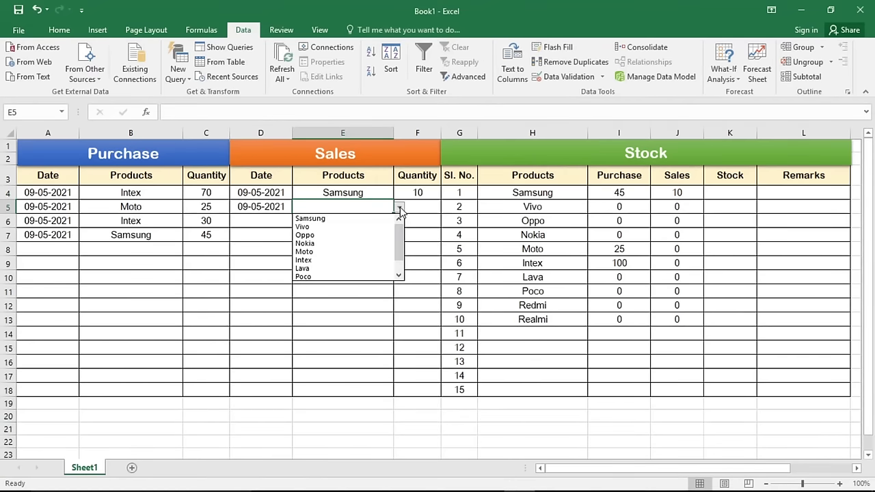
left_click(321, 262)
left_click(420, 209)
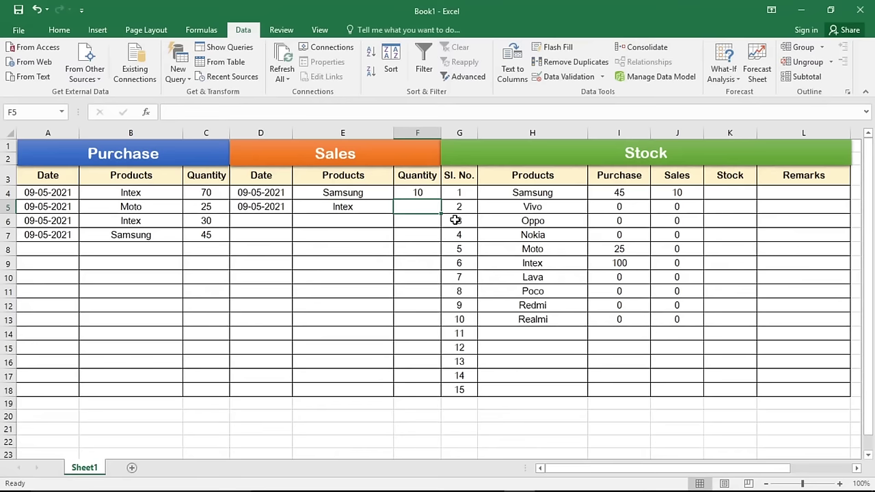
type("10")
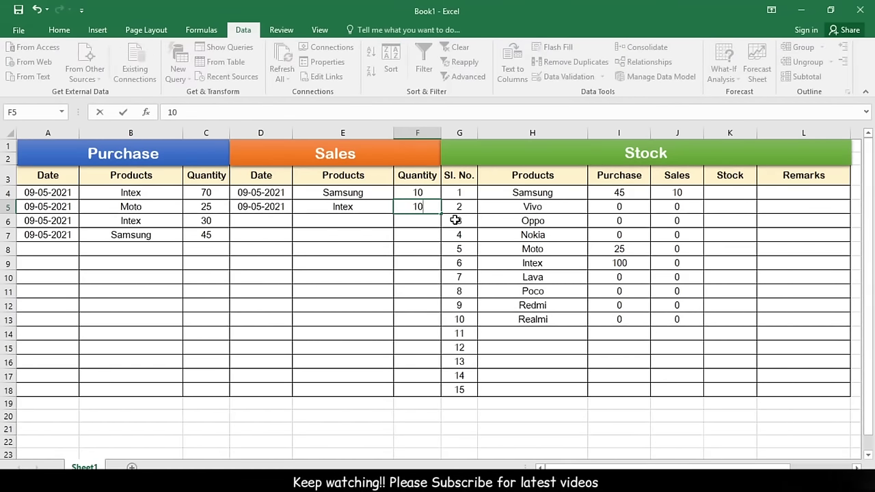
key("Return")
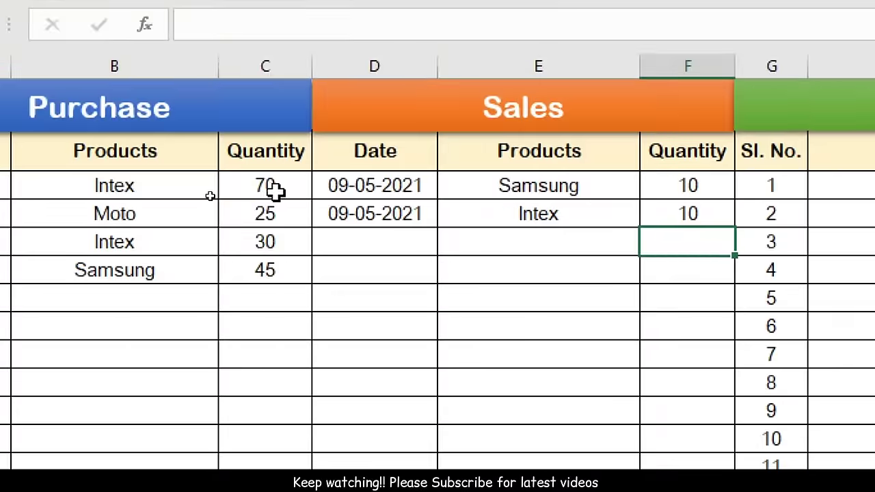
- Review the Intex purchase quantities and Intex's purchase total of 100
left_click(274, 190)
left_click(270, 247)
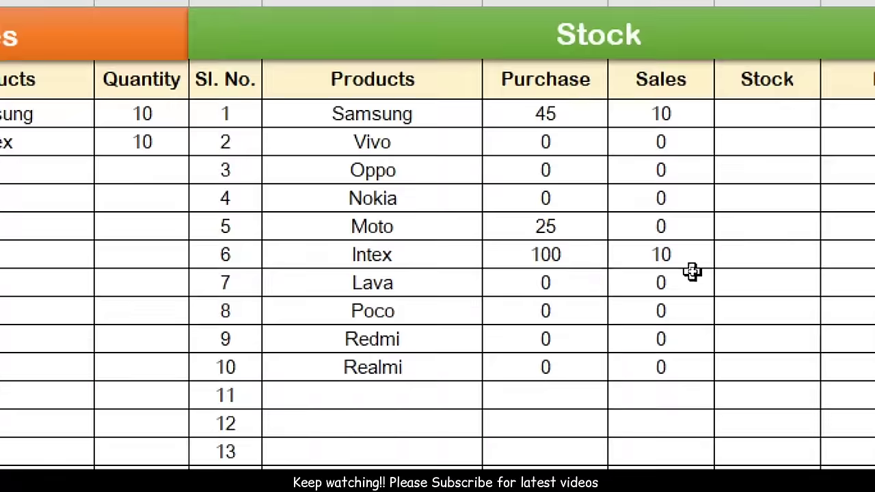
left_click(544, 253)
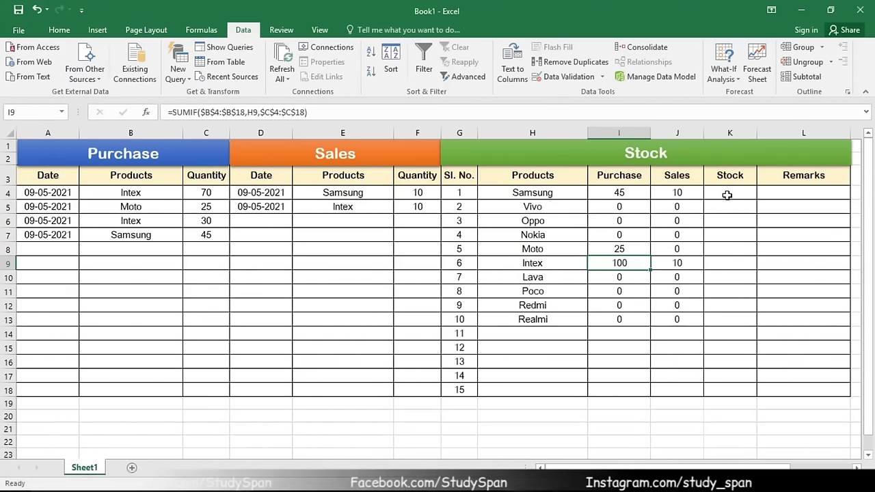
- Enter =I4-J4 in K4 and fill it to K13: Samsung 35, Moto 25, Intex 90
left_click(727, 194)
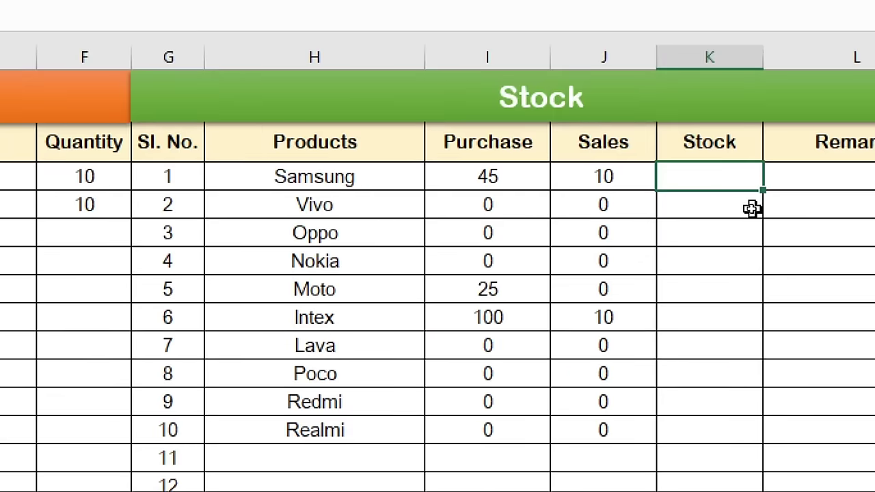
type("=")
left_click(512, 178)
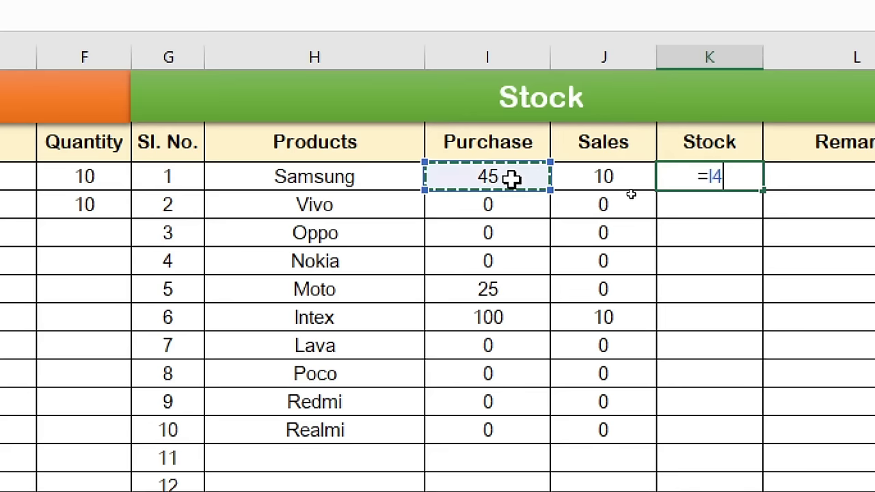
type("-")
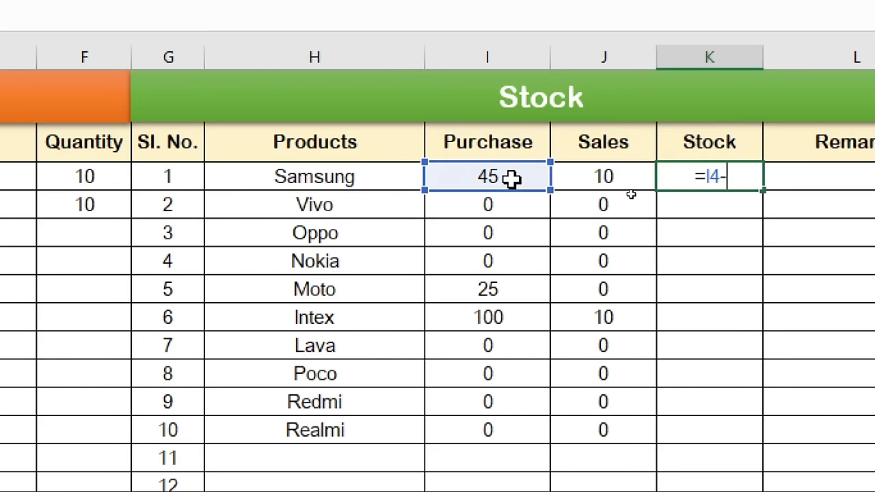
left_click(597, 177)
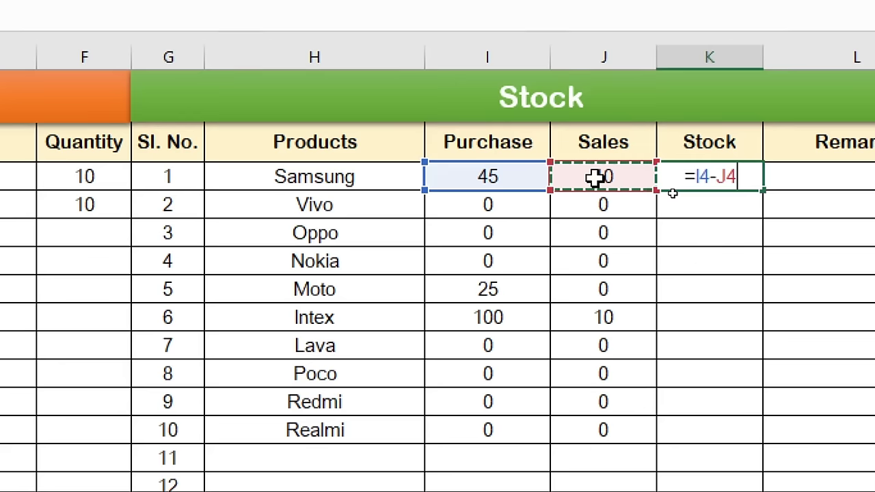
key("Return")
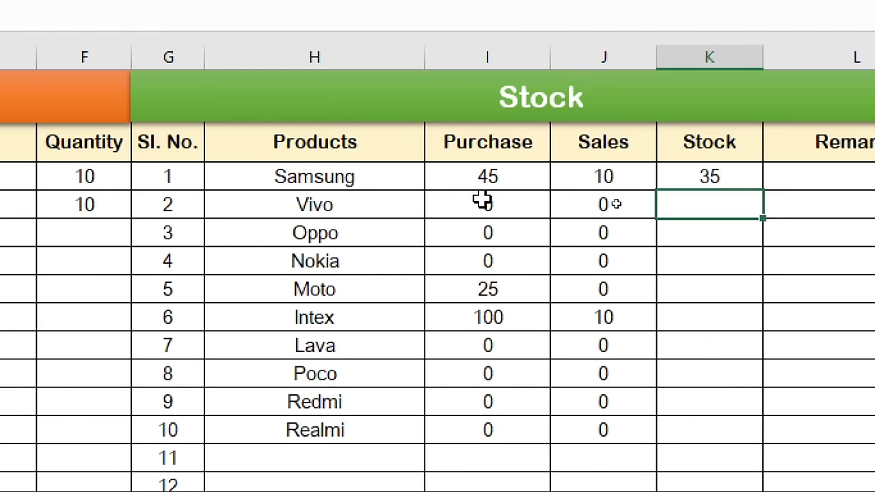
left_click(729, 176)
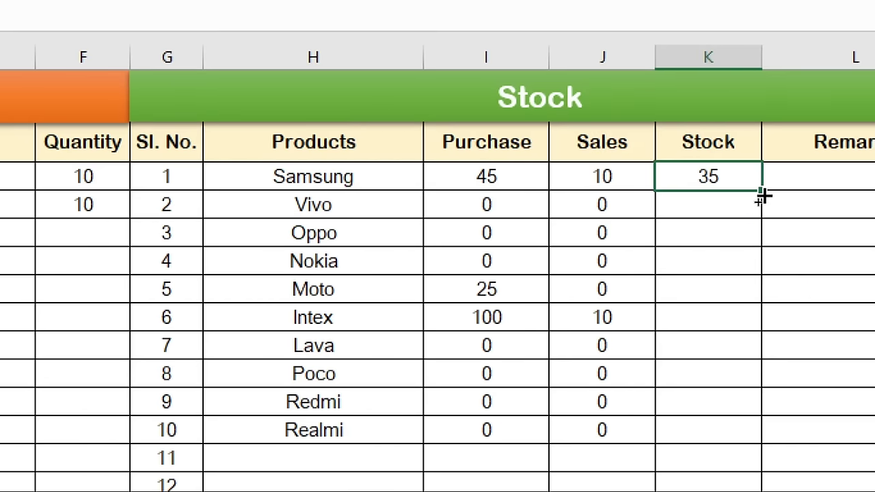
left_click_drag(762, 196, 742, 431)
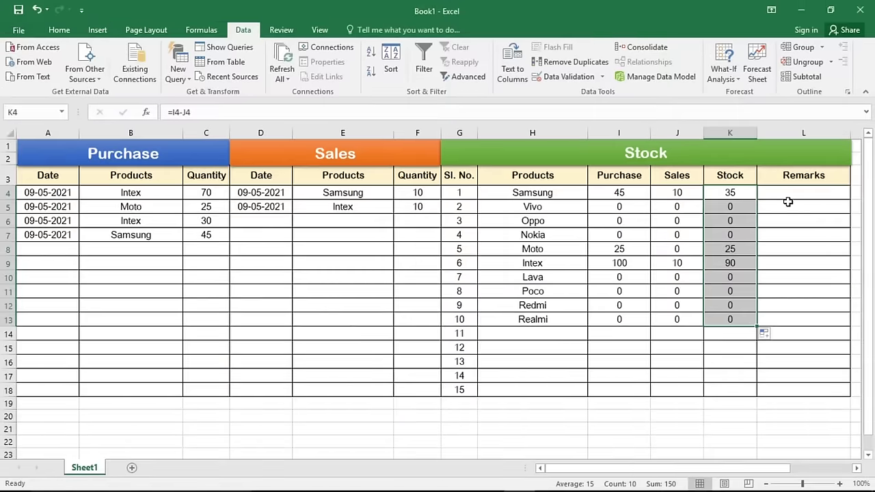
left_click(785, 194)
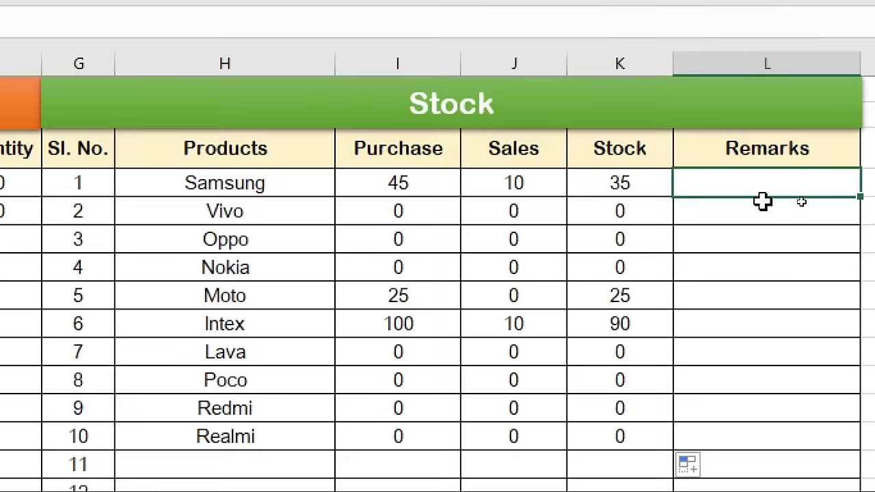
- Enter =IF(K4<=5,"Please Update Stock","") in Samsung's Remarks cell L4
type("=")
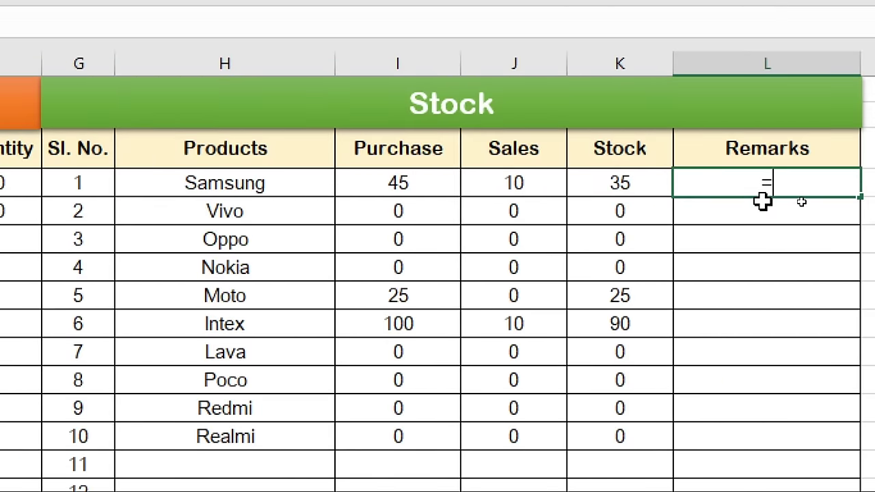
type("IF(")
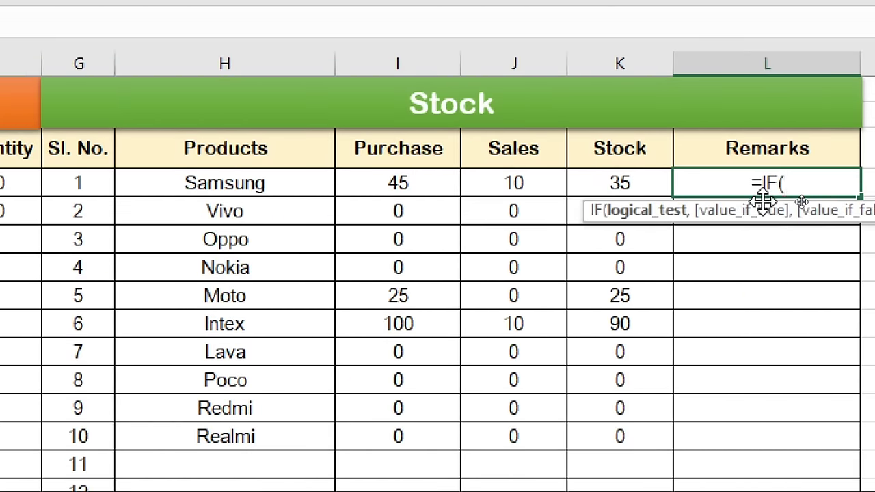
left_click(611, 184)
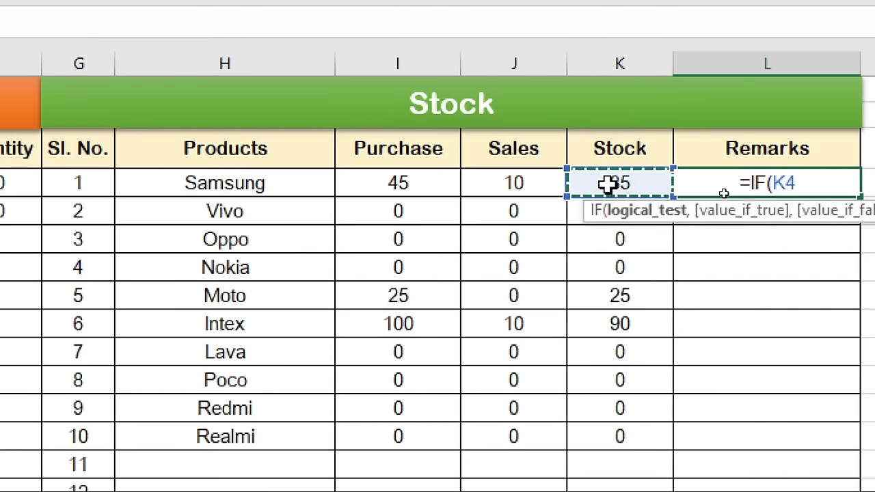
type("<=")
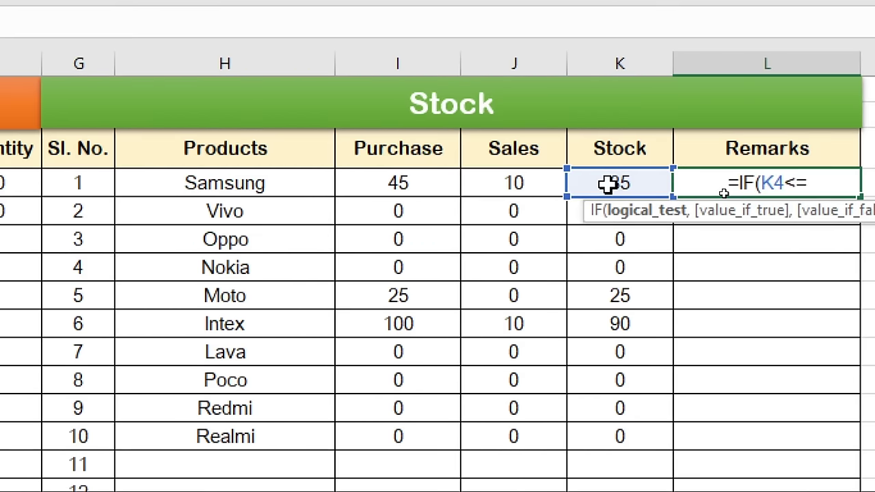
type("5")
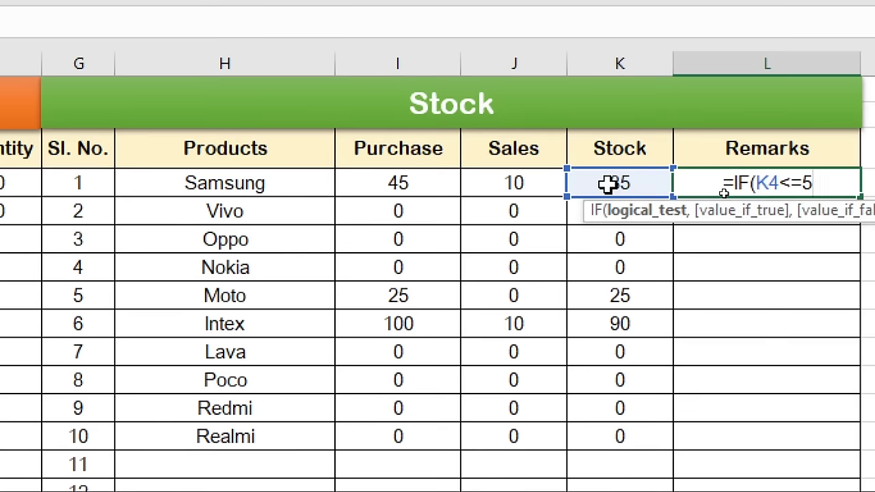
type(",\"")
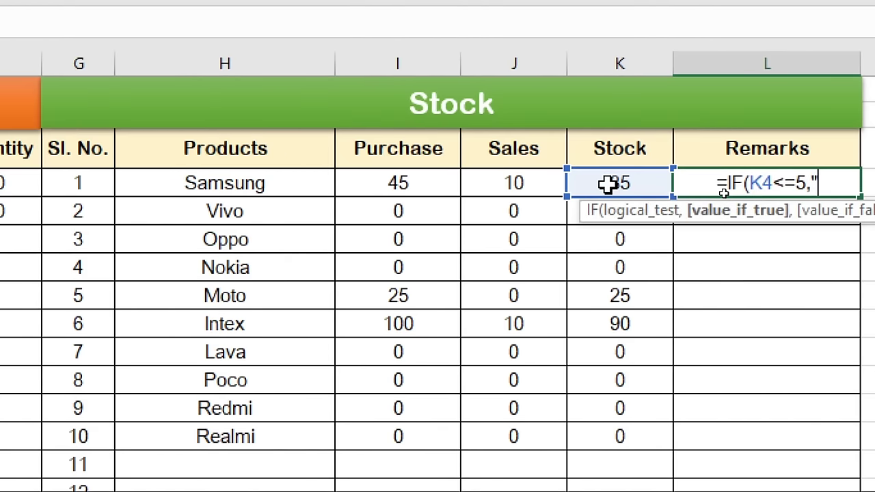
type("Please Update Stock")
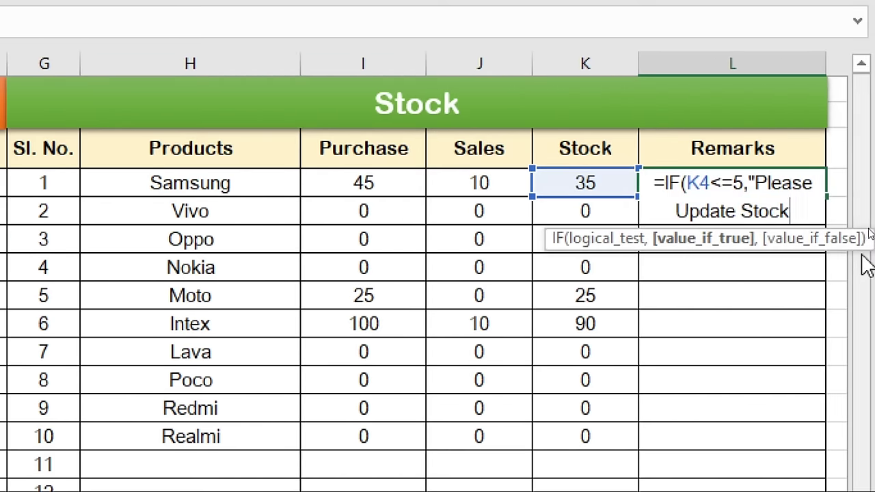
type("\"")
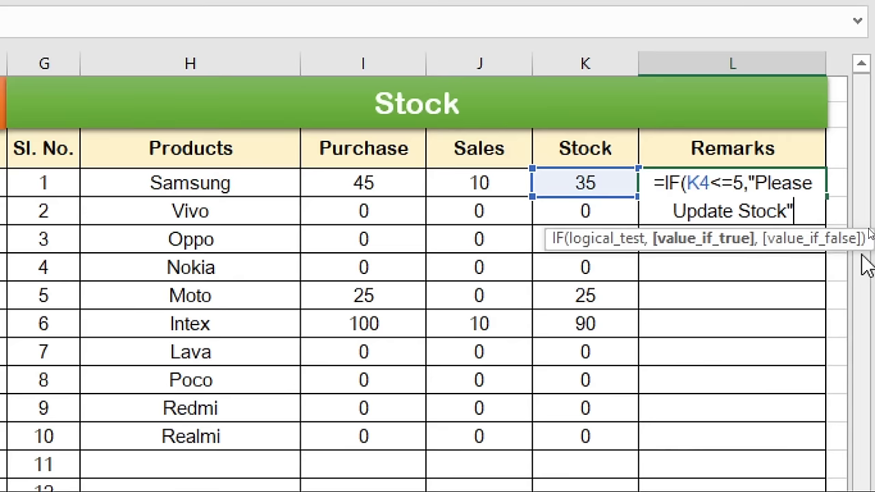
type(",")
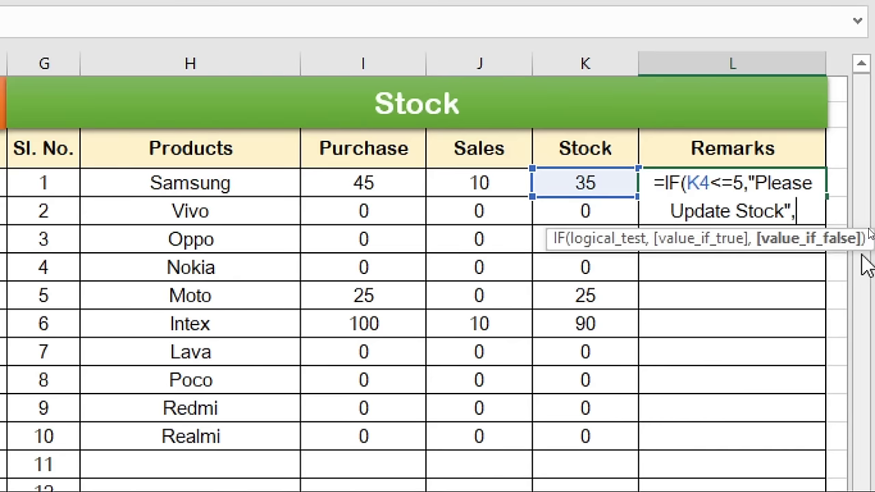
type("\"\"")
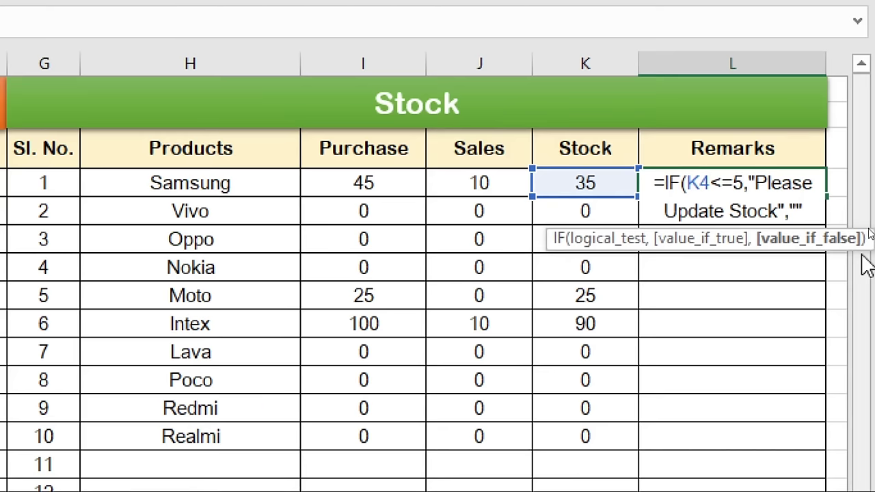
type(")")
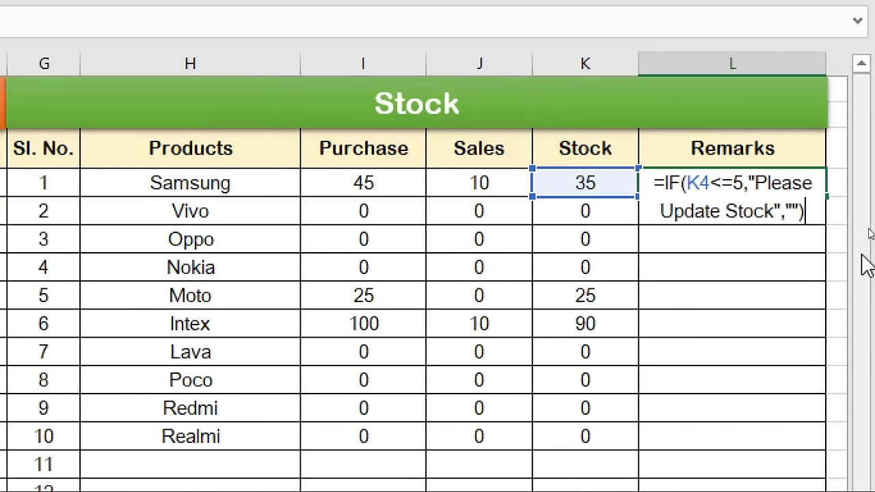
key("Return")
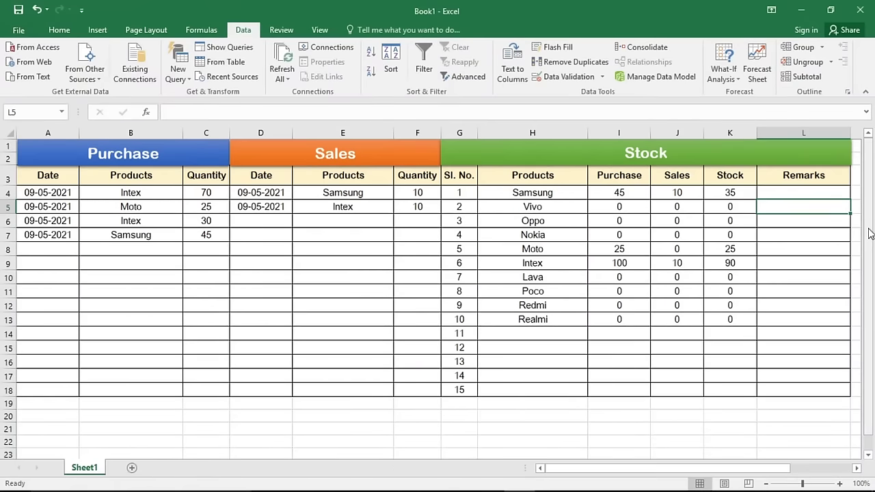
- Copy the Remarks IF formula from L4 down through L13
left_click(830, 194)
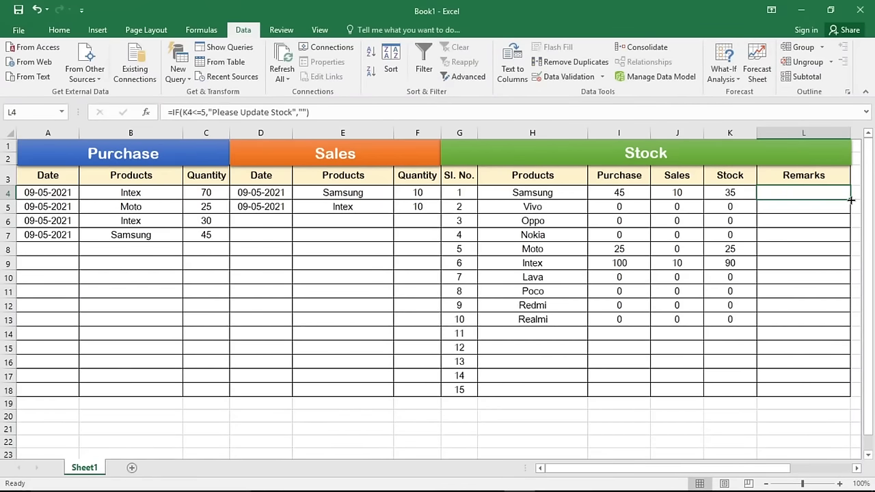
left_click_drag(851, 200, 842, 327)
left_click(812, 260)
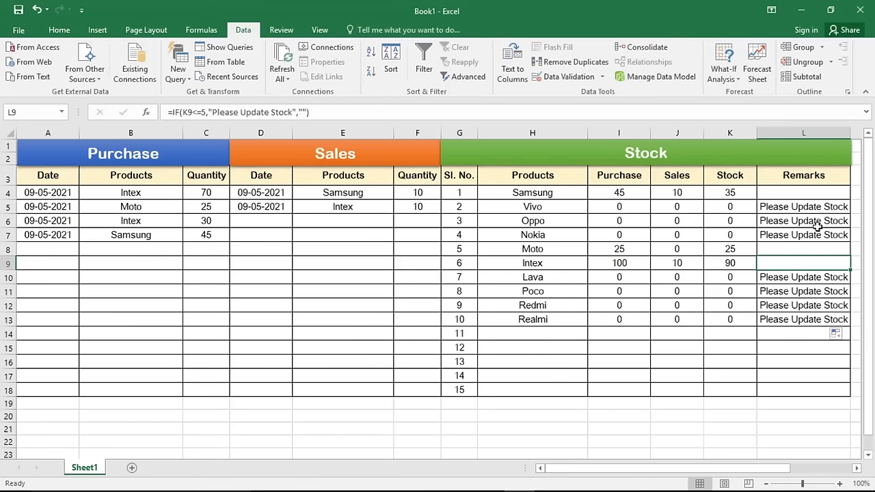
- Set the Remarks cells L4:L13 to font size 10
left_click_drag(801, 191, 812, 319)
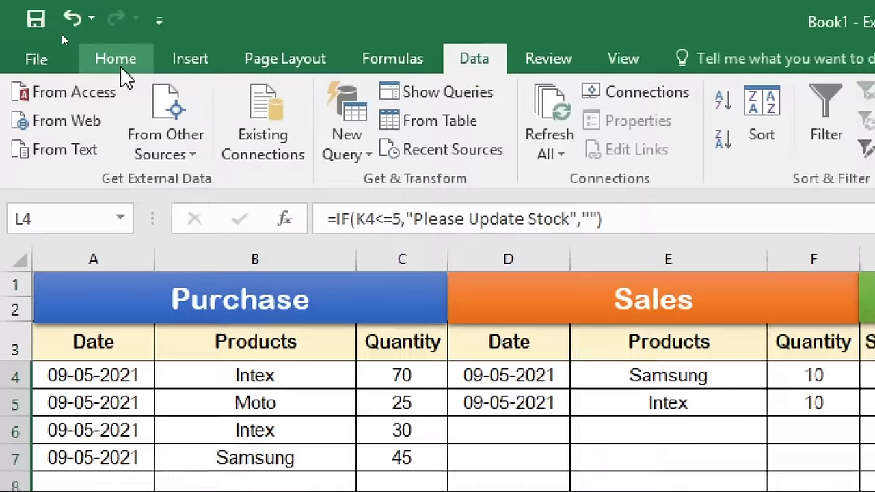
left_click(60, 31)
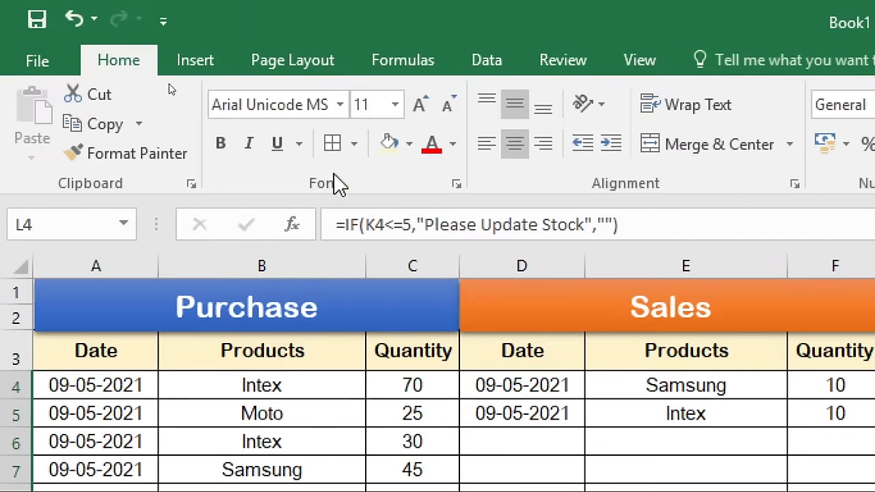
left_click(395, 106)
left_click(374, 181)
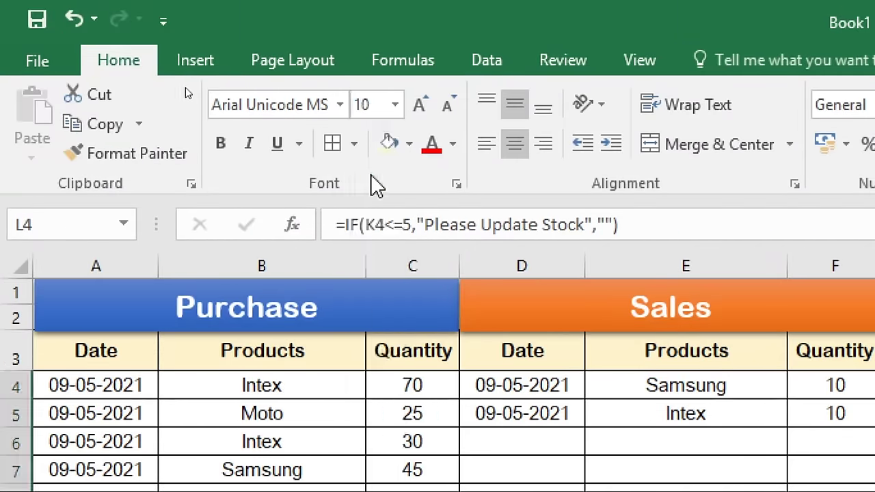
left_click(797, 220)
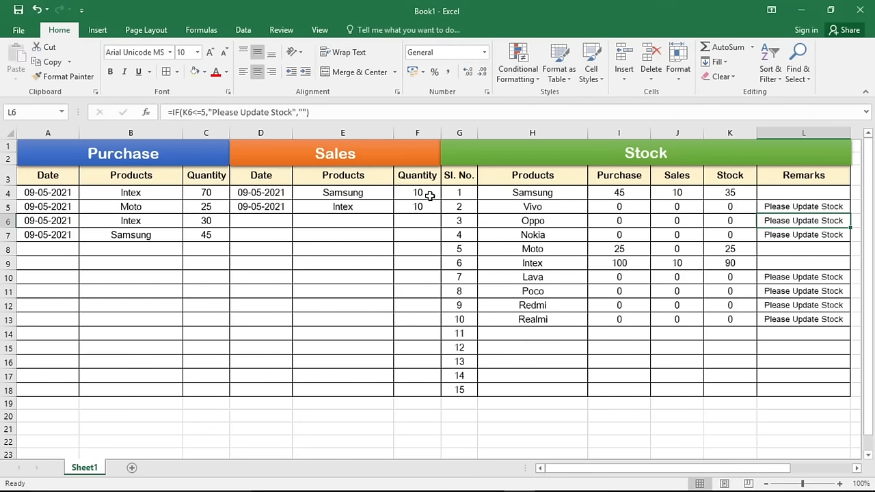
- Record a third sale of 30 Samsung on 09-05-2021 in row 6 of the Sales table
left_click(279, 206)
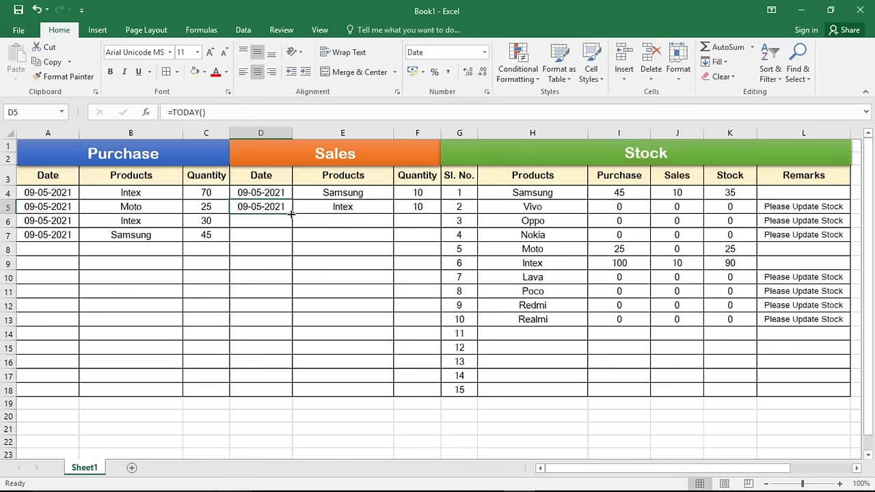
left_click_drag(291, 214, 292, 225)
left_click(334, 223)
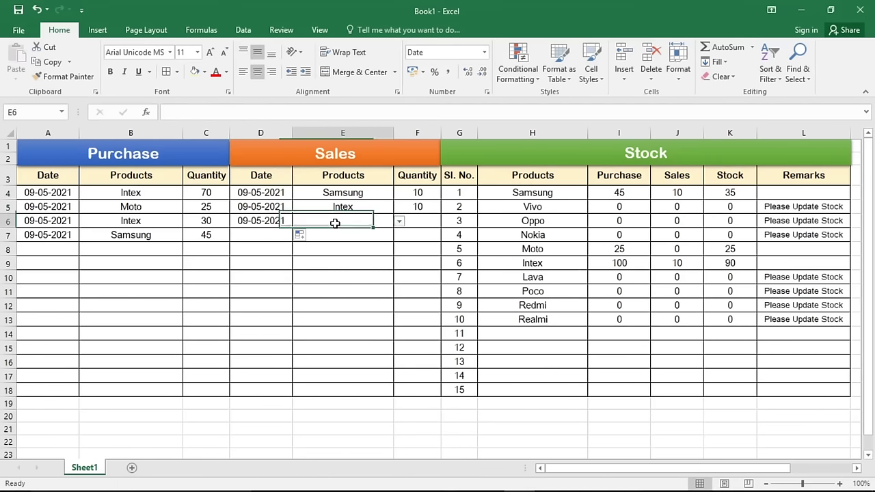
left_click(398, 221)
left_click(355, 235)
left_click(414, 223)
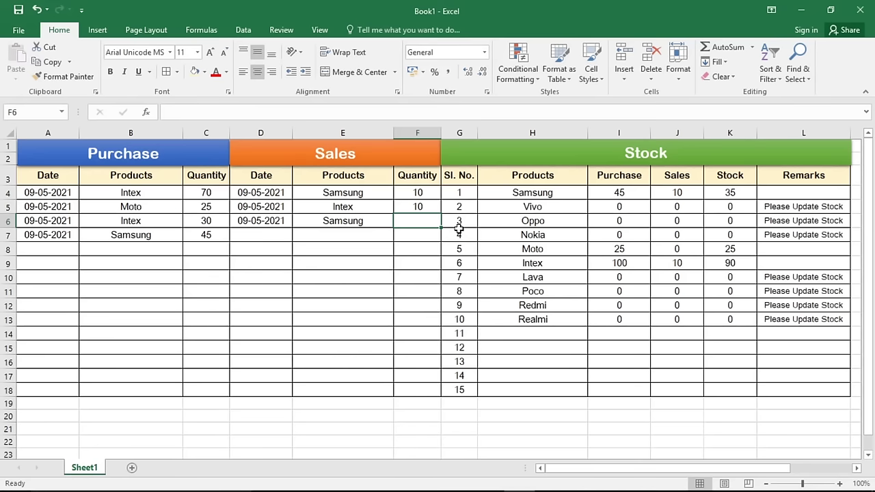
type("30")
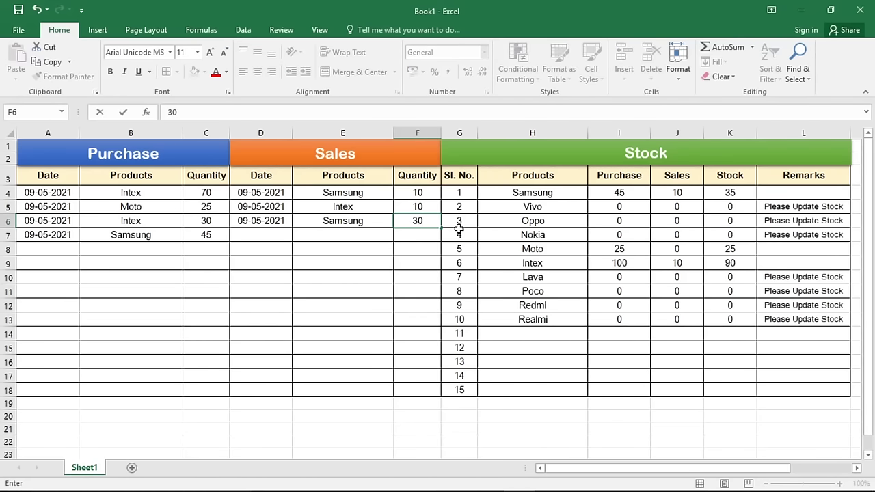
key("Return")
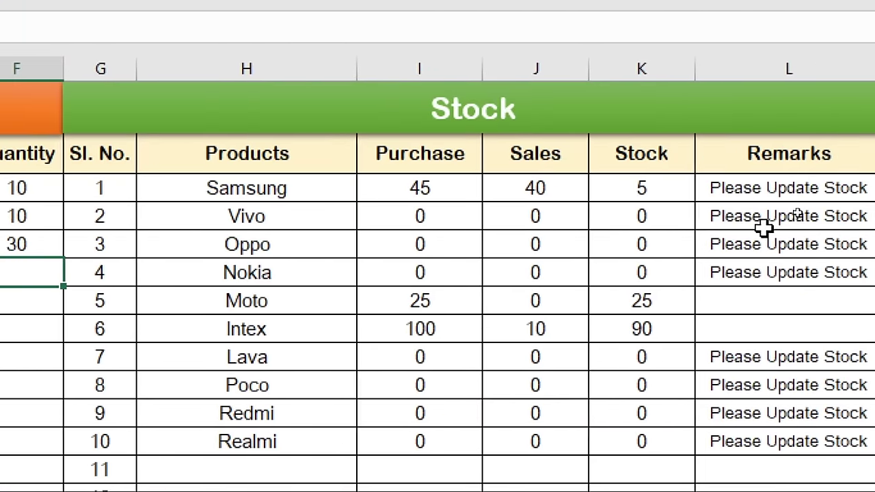
left_click(387, 189)
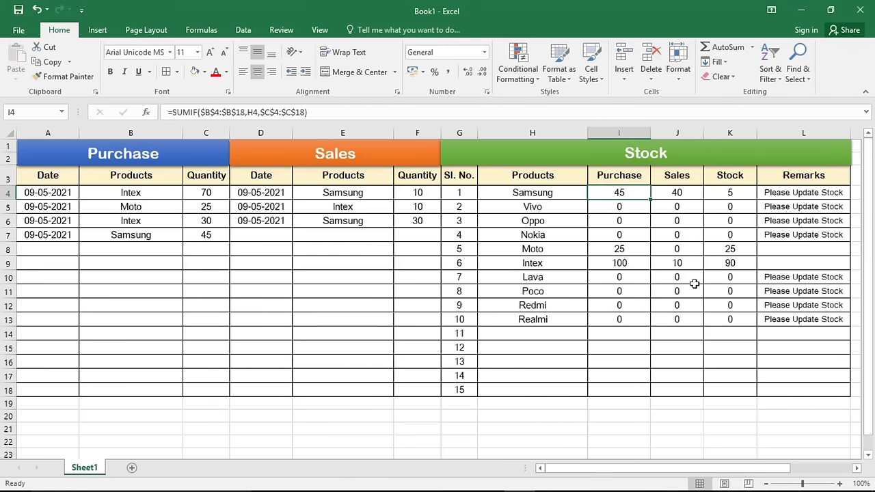
- Add a Poco purchase of 10 in row 8, copying the date from A7
left_click(74, 237)
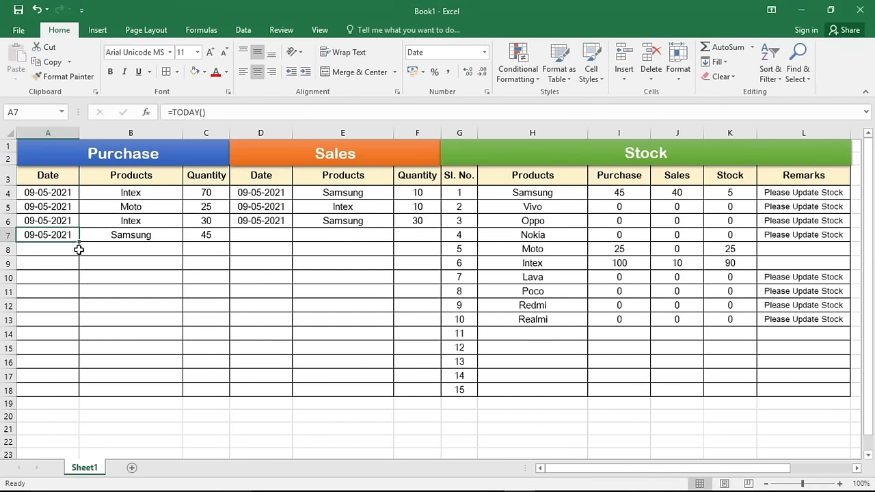
left_click_drag(79, 242, 74, 250)
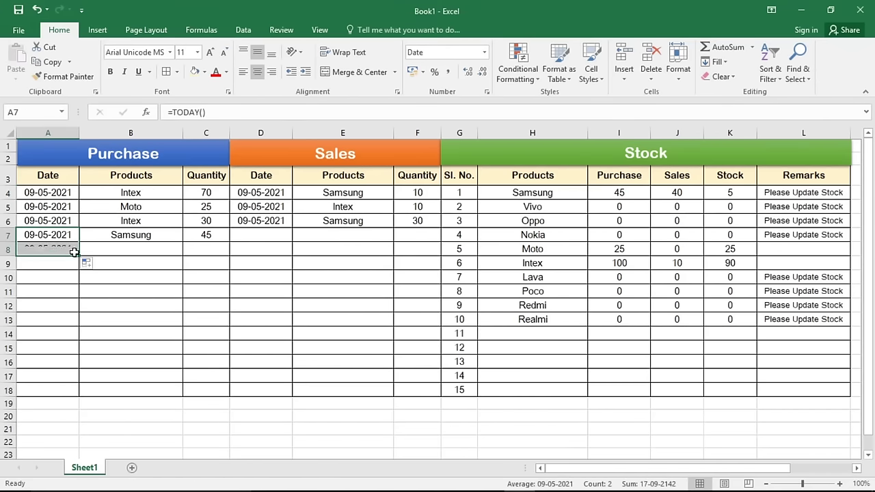
left_click(131, 249)
left_click(188, 251)
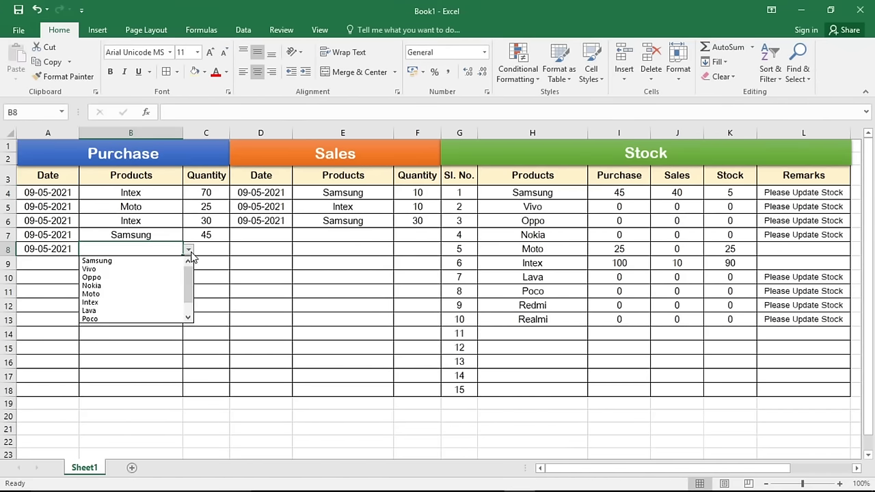
left_click(115, 318)
left_click(211, 251)
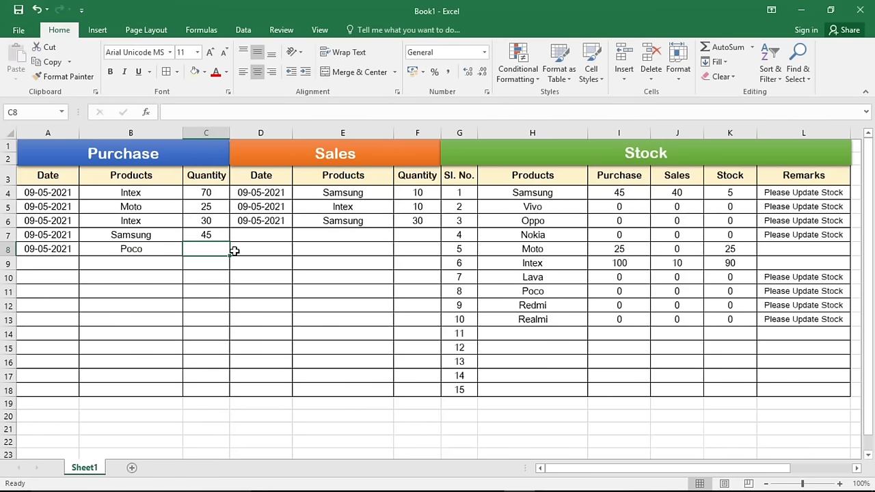
type("10")
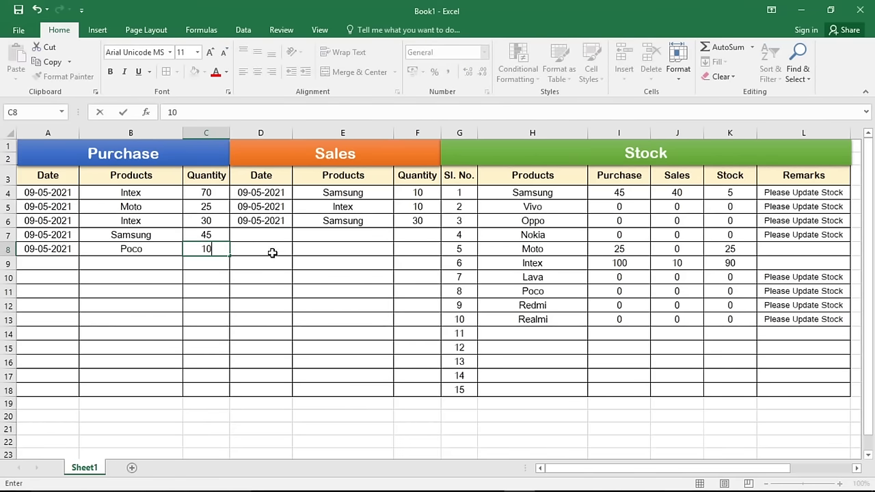
left_click(316, 235)
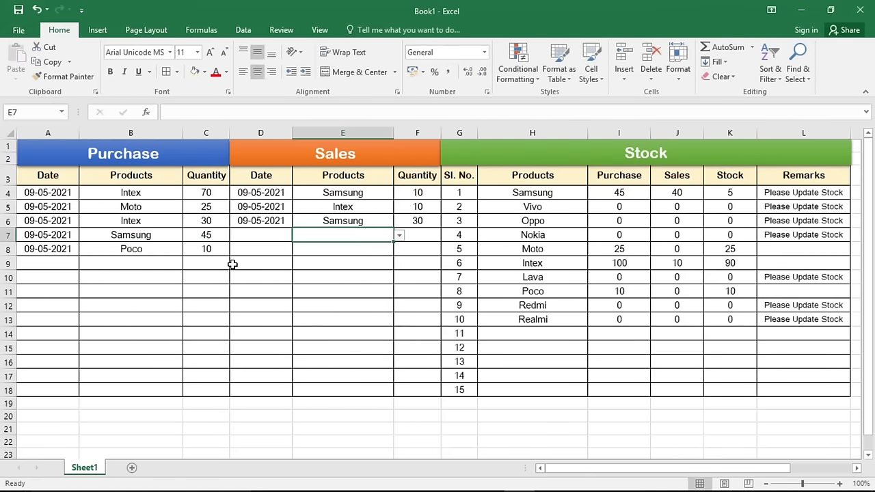
- Add a Poco sale of 7 in row 7, copying the date from D6
left_click(267, 234)
left_click(279, 220)
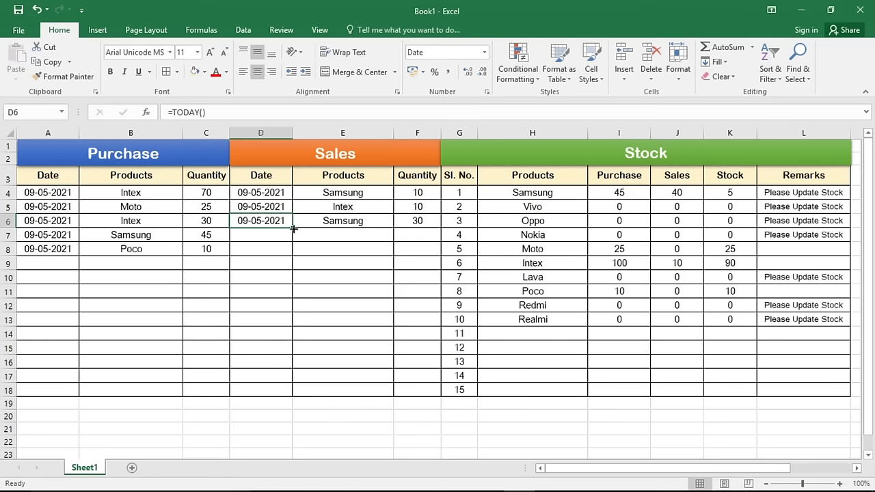
left_click_drag(293, 230, 293, 244)
left_click(329, 239)
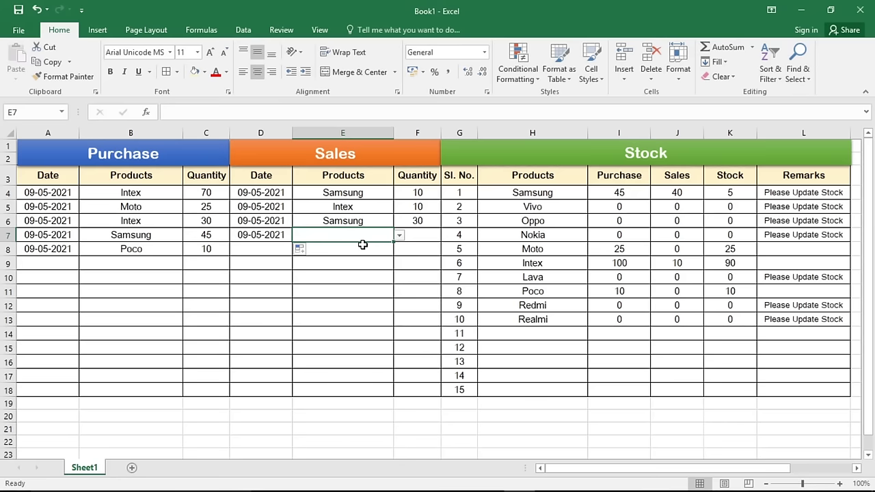
left_click(400, 235)
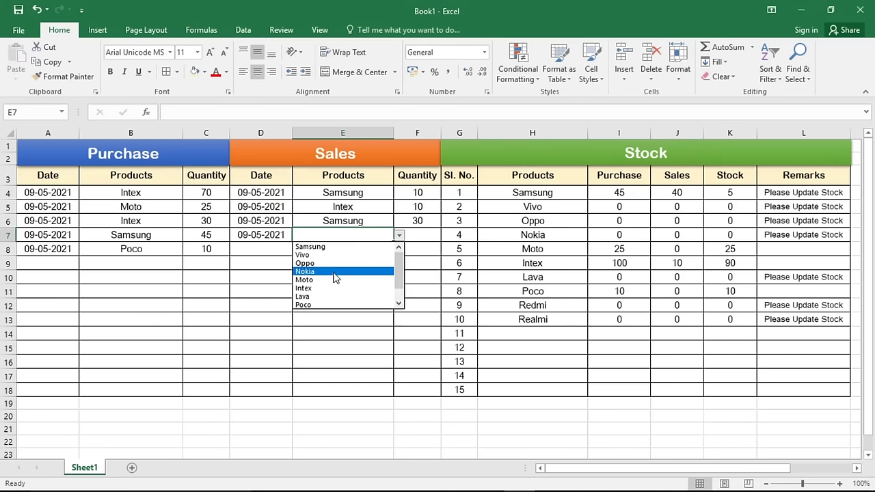
left_click(320, 305)
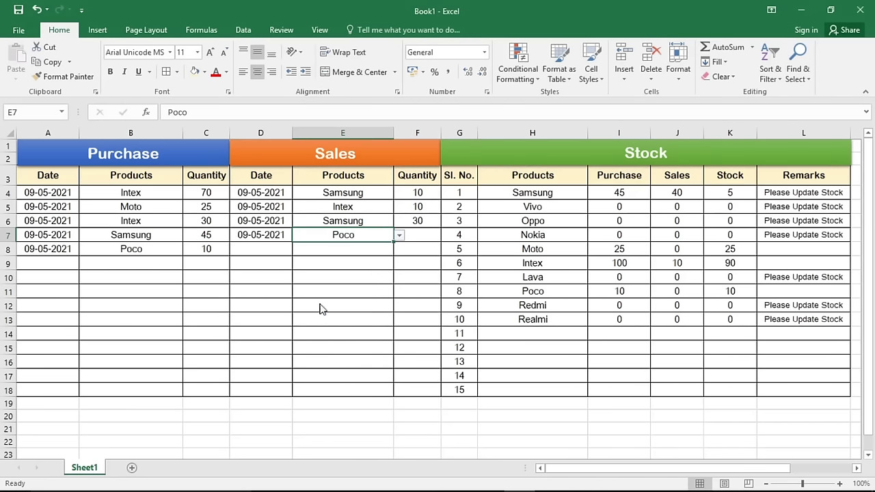
left_click(417, 235)
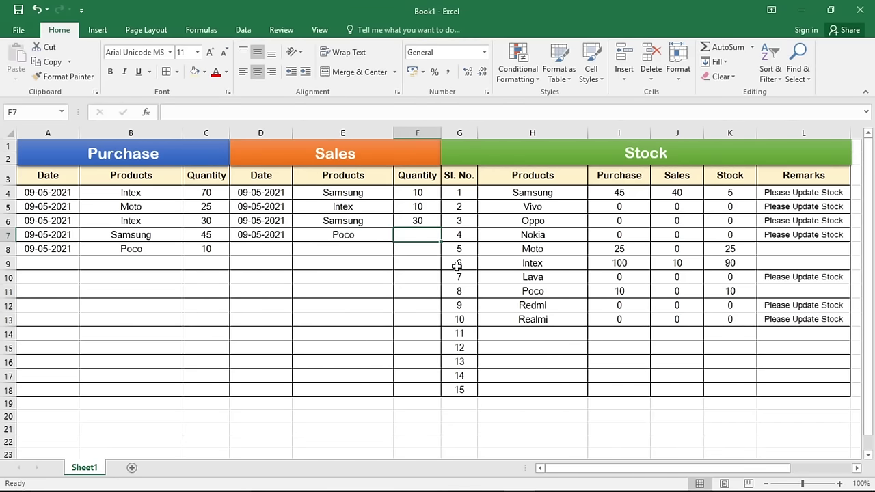
type("7")
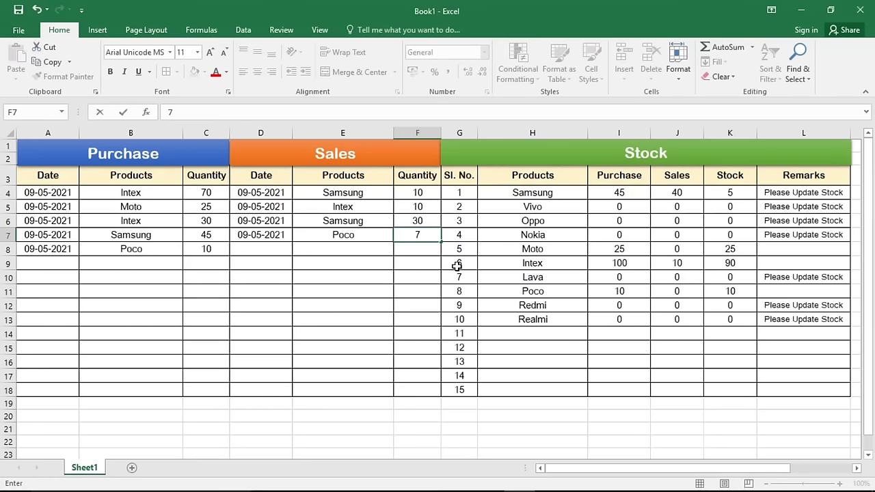
key("Return")
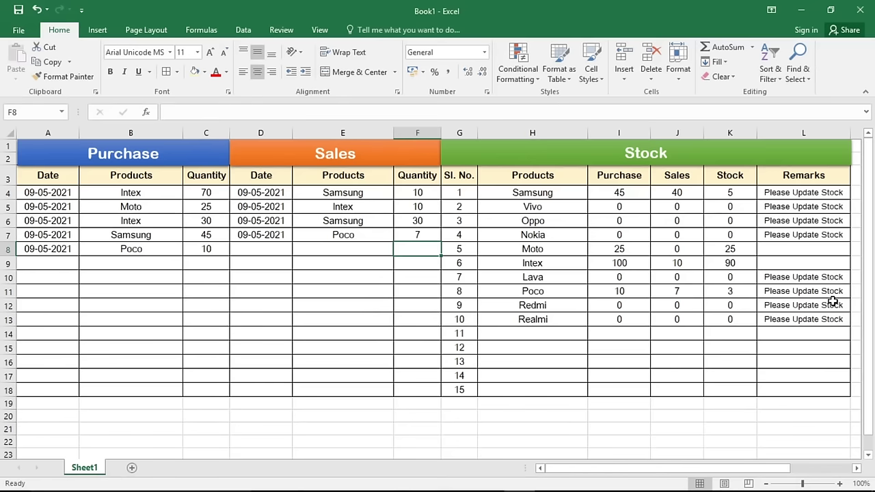
left_click(348, 359)
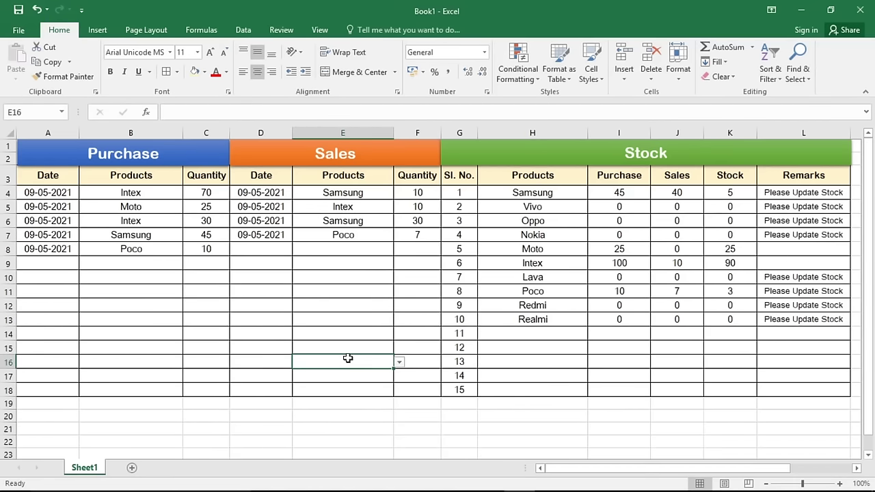